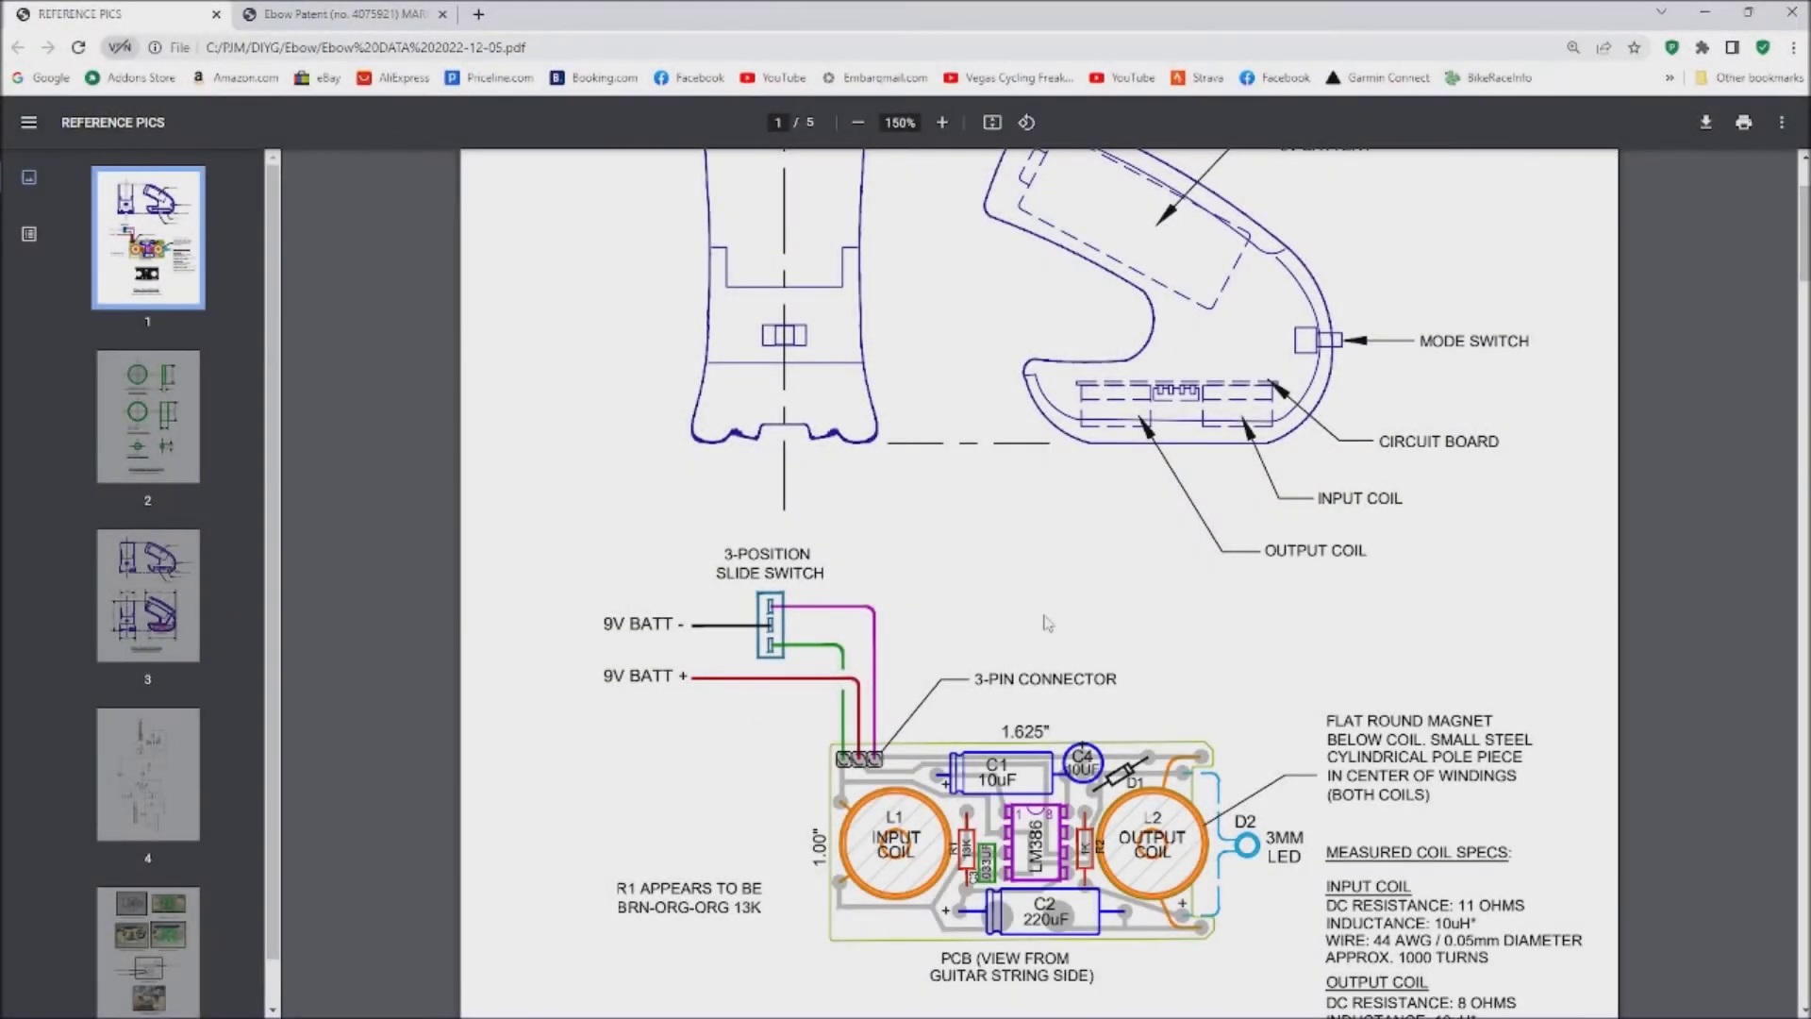
- Scroll page 1 of the reference PDF down to the PCB layout, coil specs and foil-side drawing
{"action": "scroll", "coordinate": [1047, 622], "scroll_direction": "down", "scroll_amount": 1}
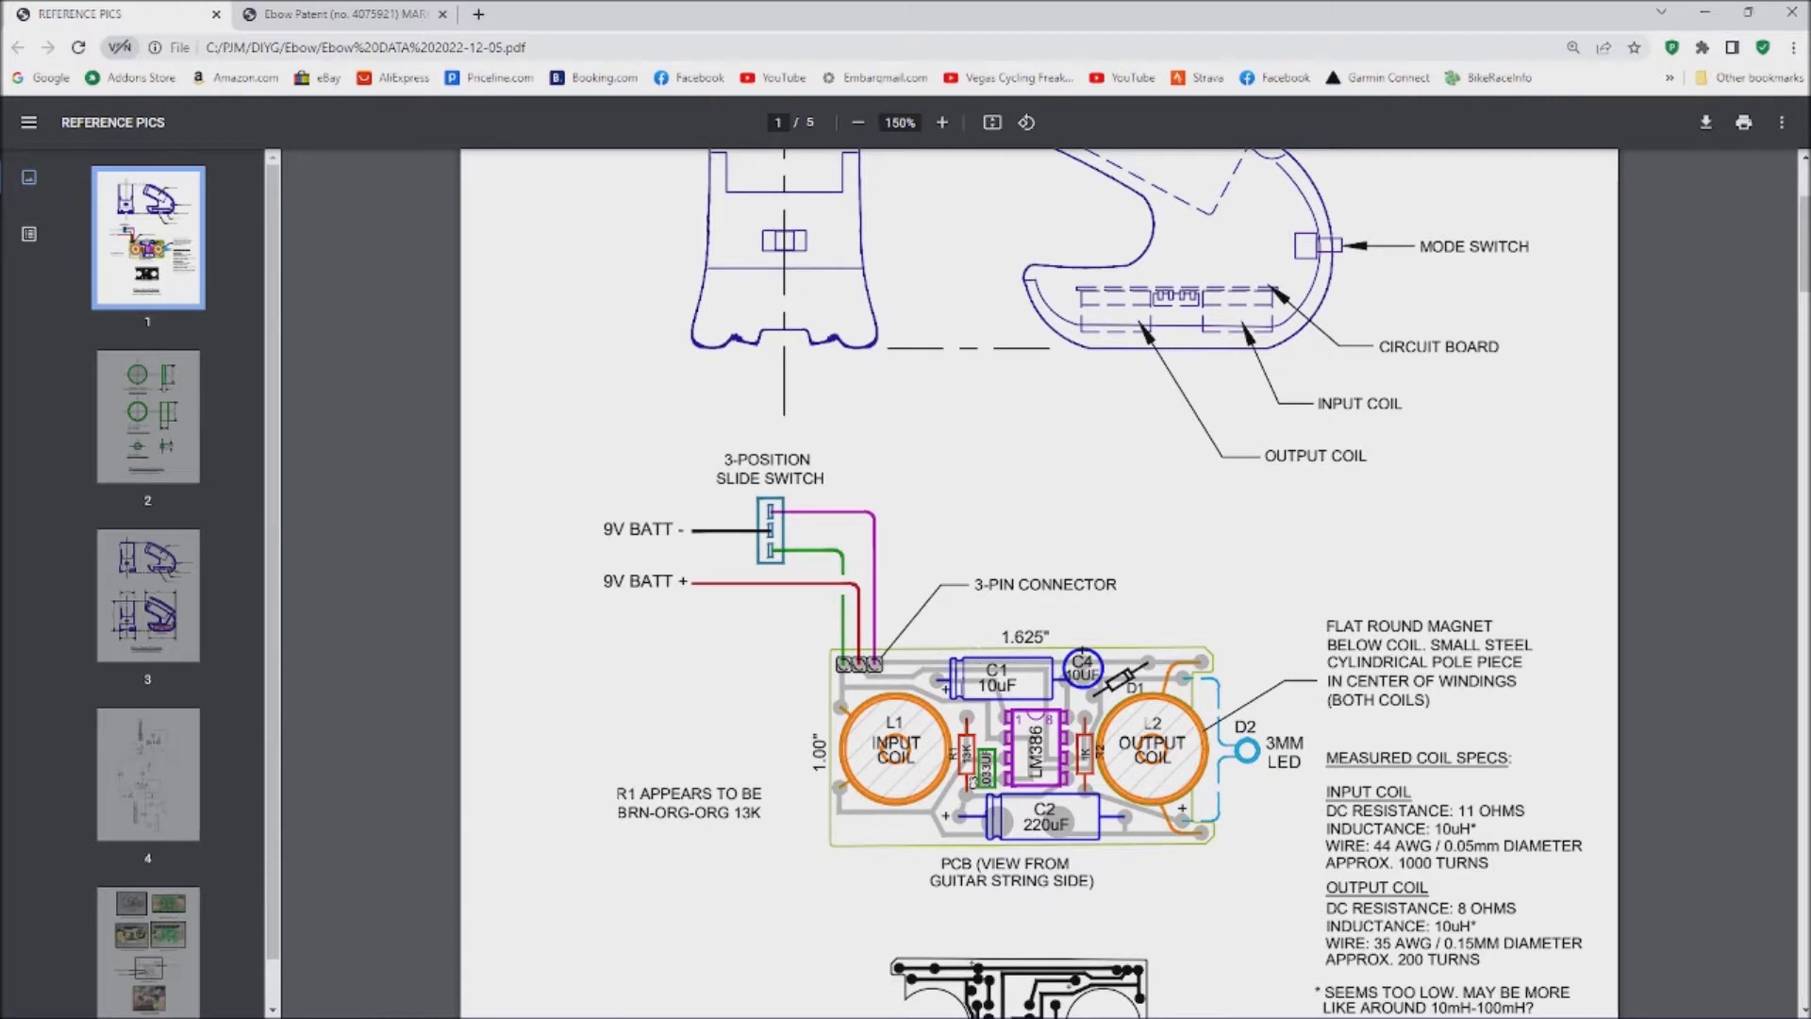
{"action": "scroll", "coordinate": [979, 627], "scroll_direction": "down", "scroll_amount": 3}
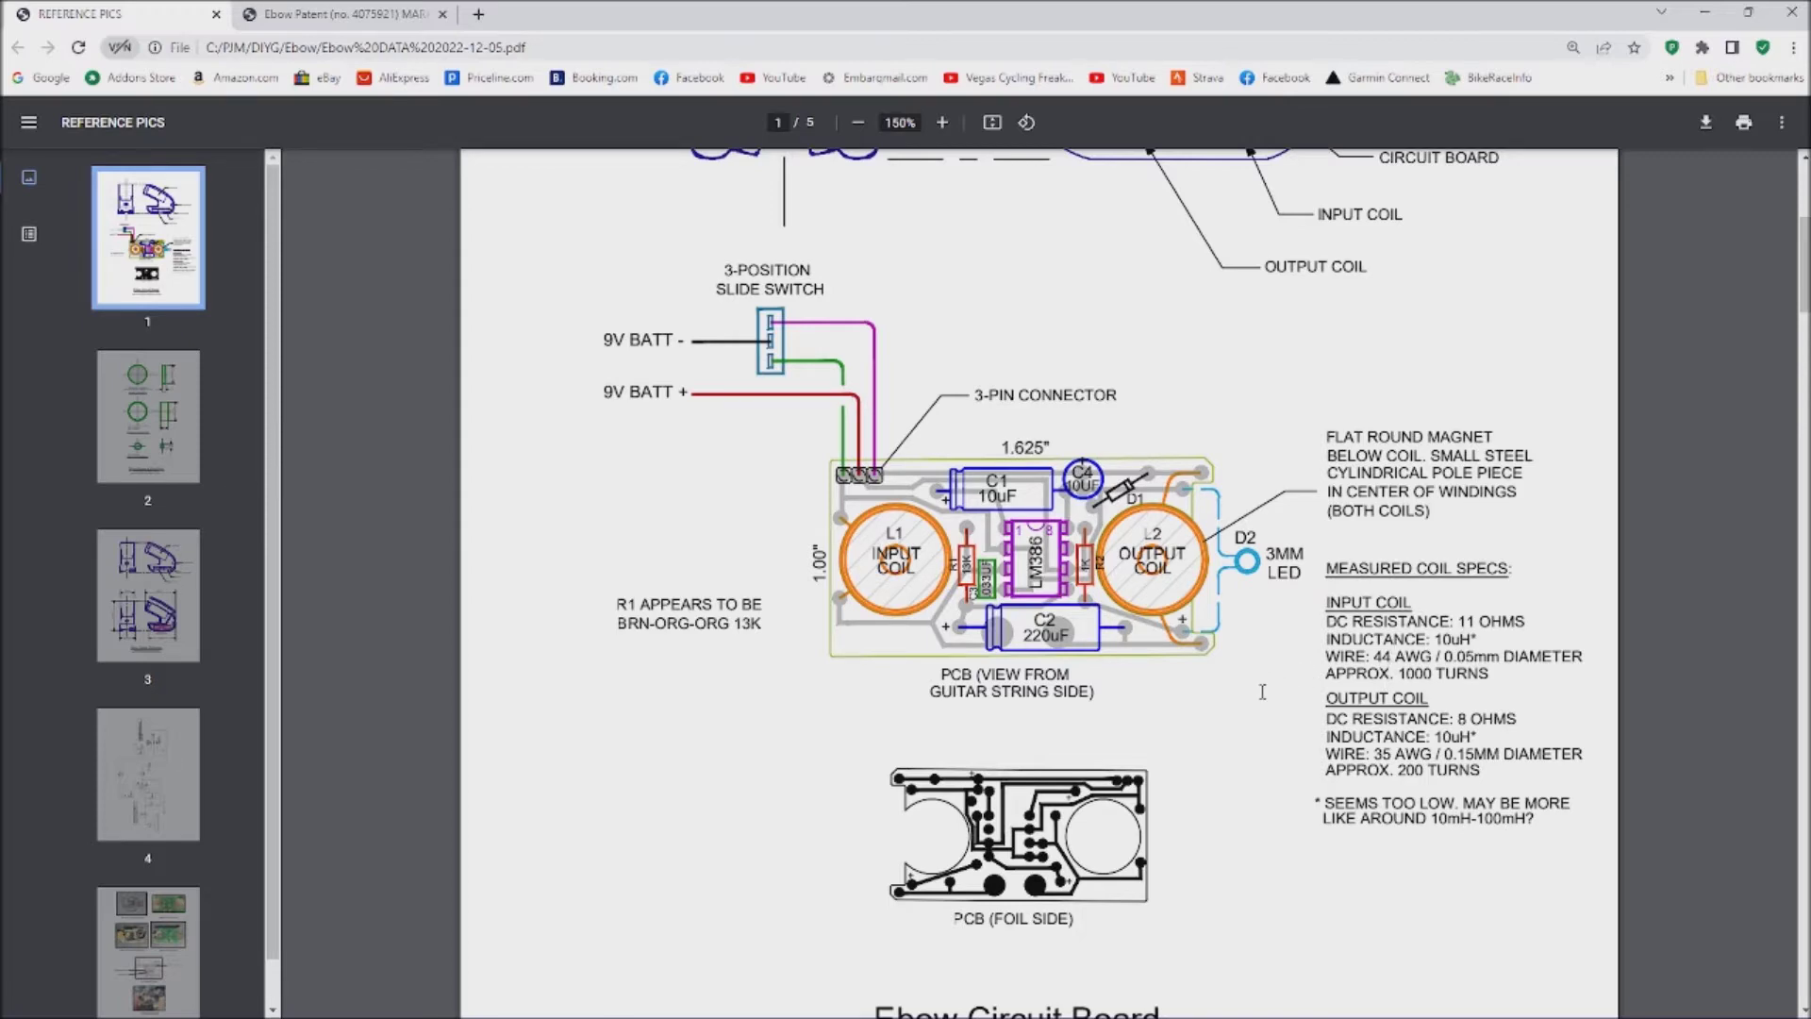
{"action": "scroll", "coordinate": [1262, 692], "scroll_direction": "down", "scroll_amount": 2}
- Check the magnet dimensions on page 2, then return to the Ebow Circuit Board section of page 1
{"action": "scroll", "coordinate": [1261, 692], "scroll_direction": "down", "scroll_amount": 7}
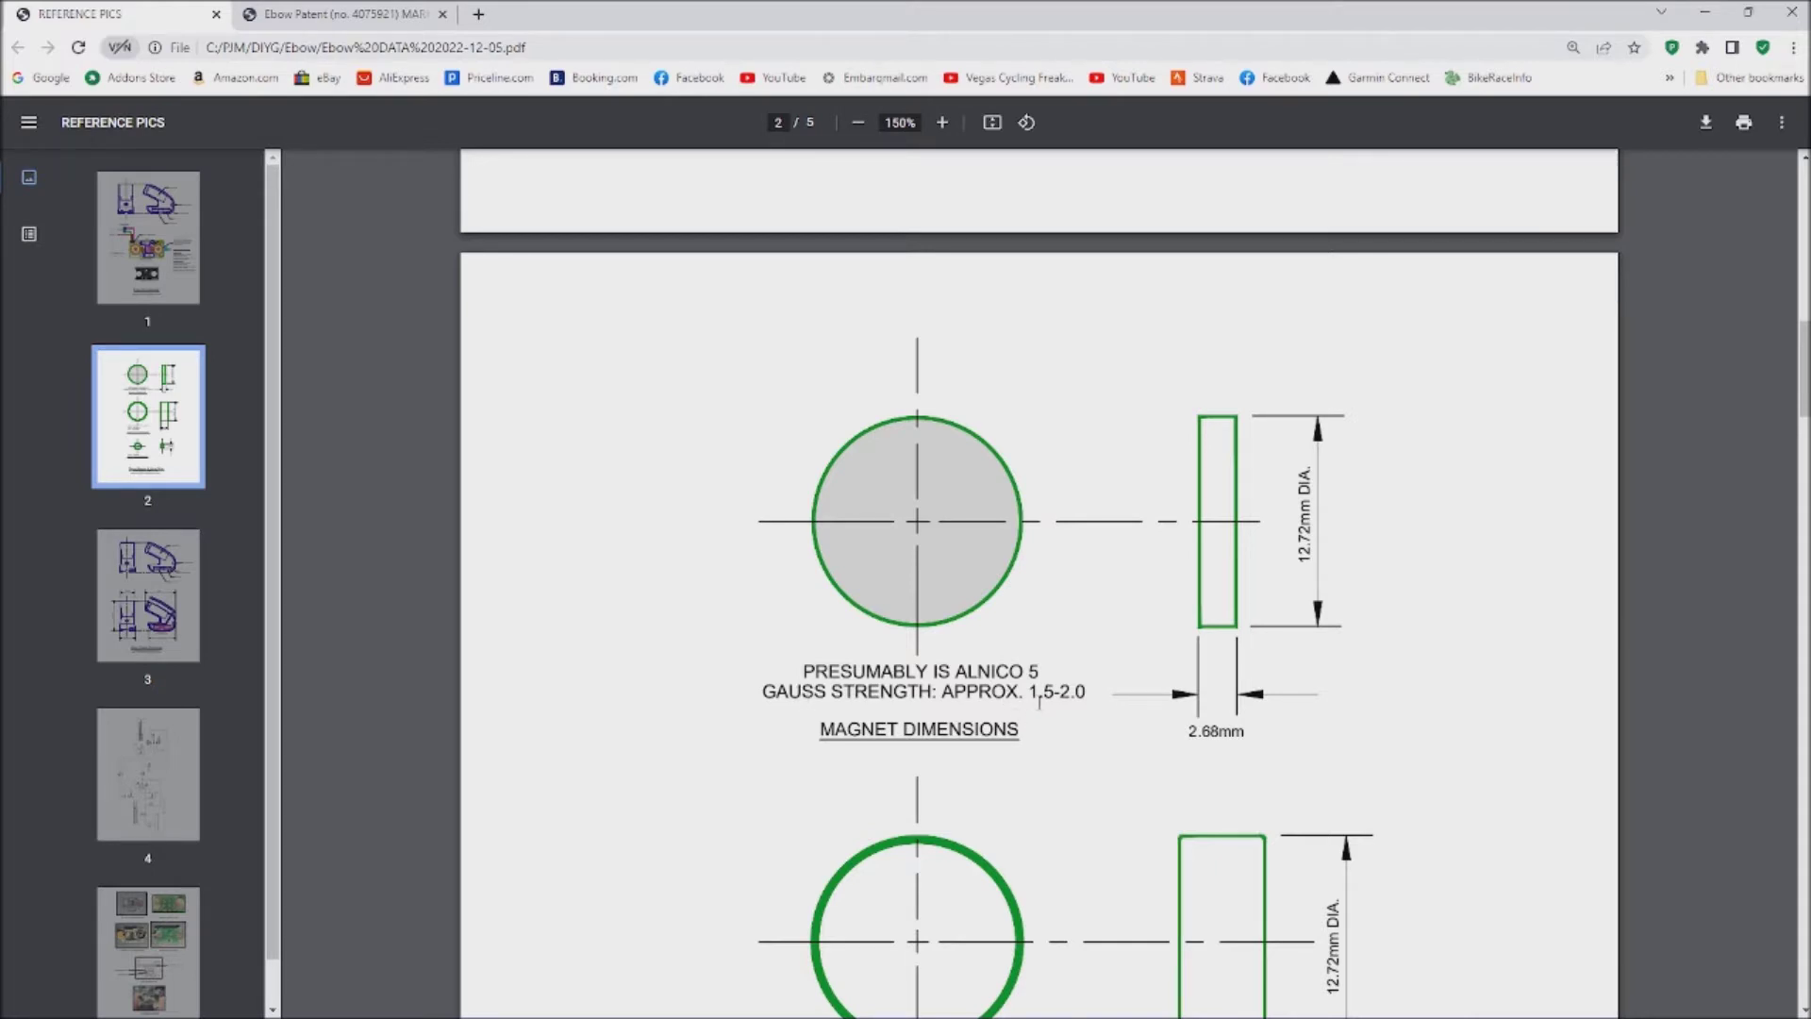
{"action": "scroll", "coordinate": [1037, 703], "scroll_direction": "down", "scroll_amount": 2}
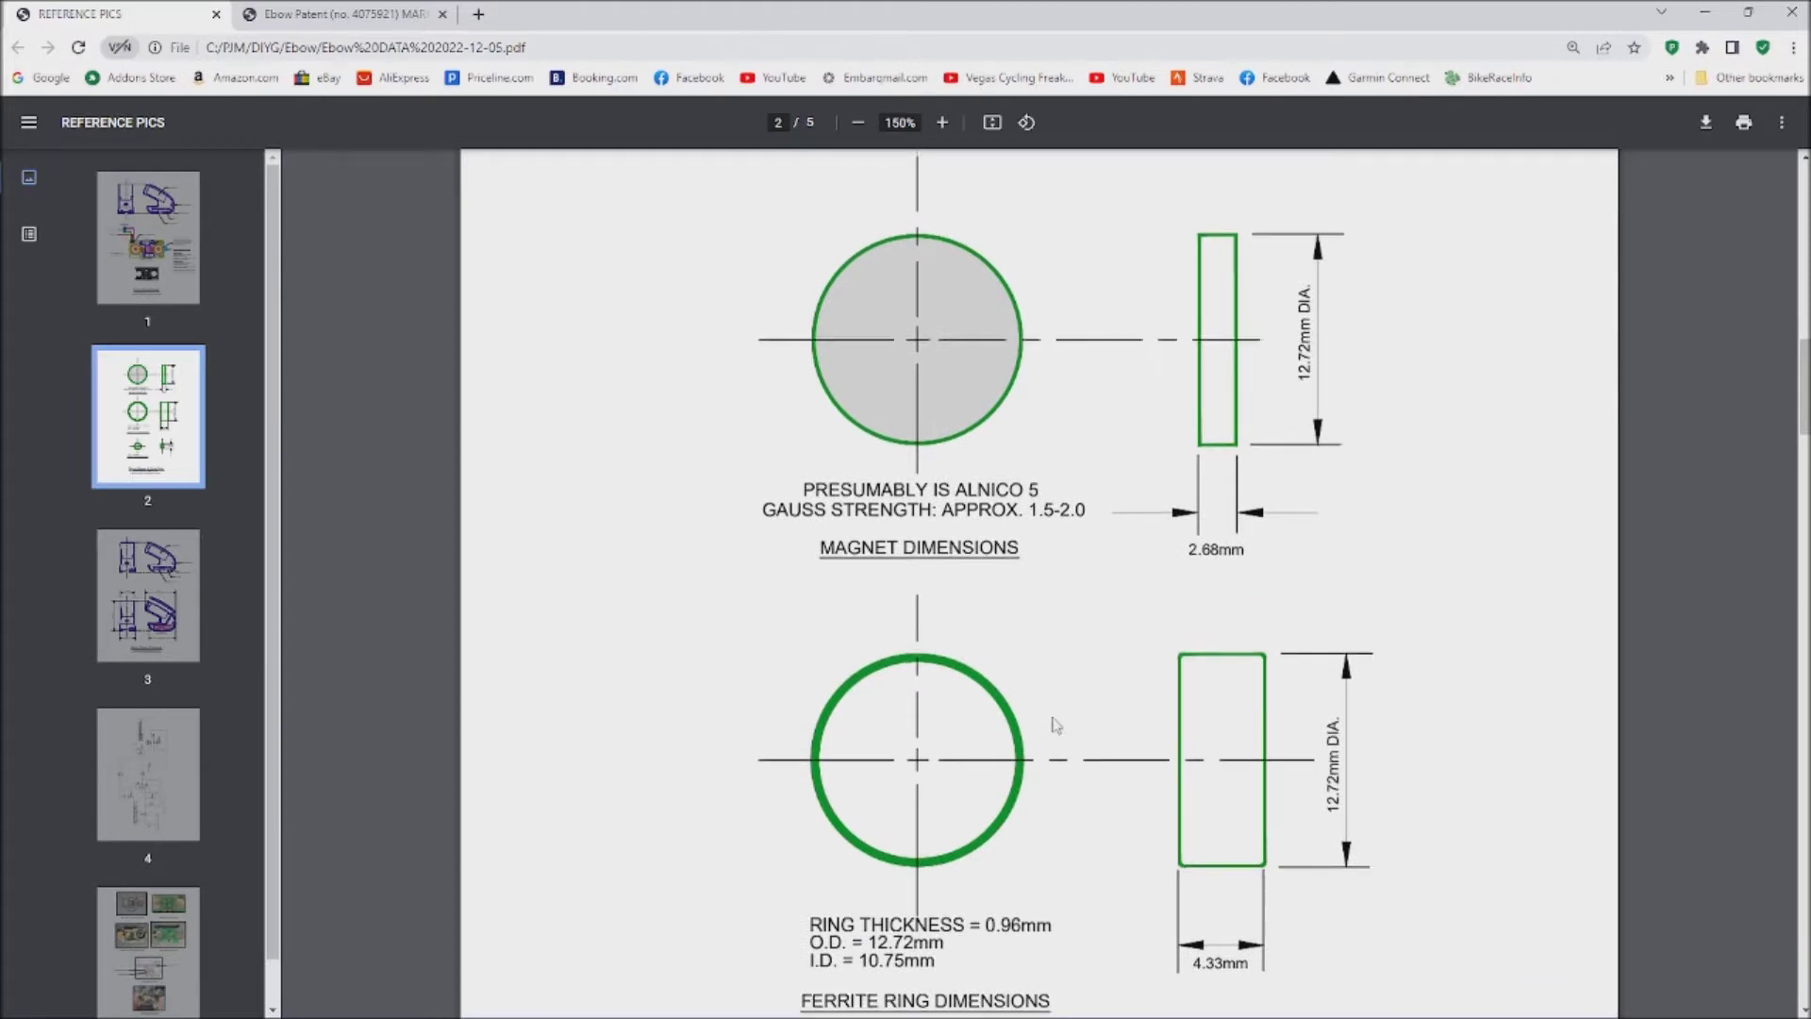
{"action": "scroll", "coordinate": [1056, 731], "scroll_direction": "up", "scroll_amount": 1}
{"action": "scroll", "coordinate": [1028, 611], "scroll_direction": "up", "scroll_amount": 9}
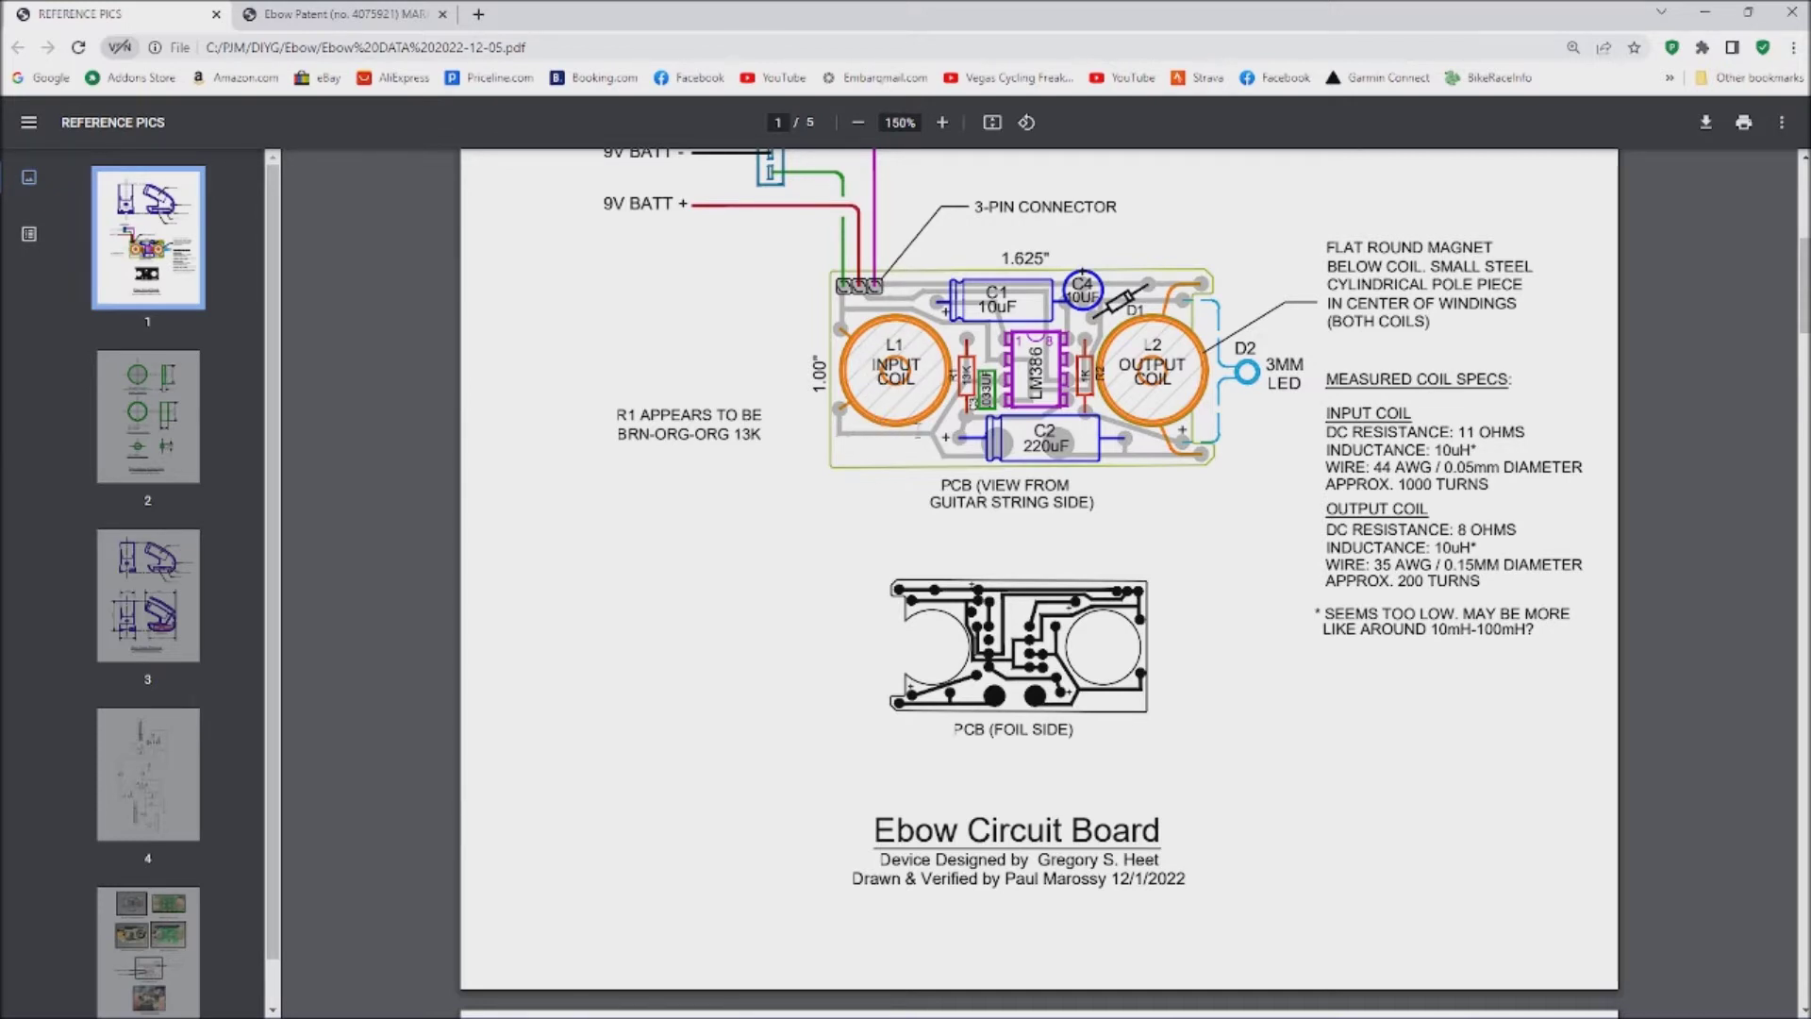
{"action": "scroll", "coordinate": [901, 415], "scroll_direction": "down", "scroll_amount": 3}
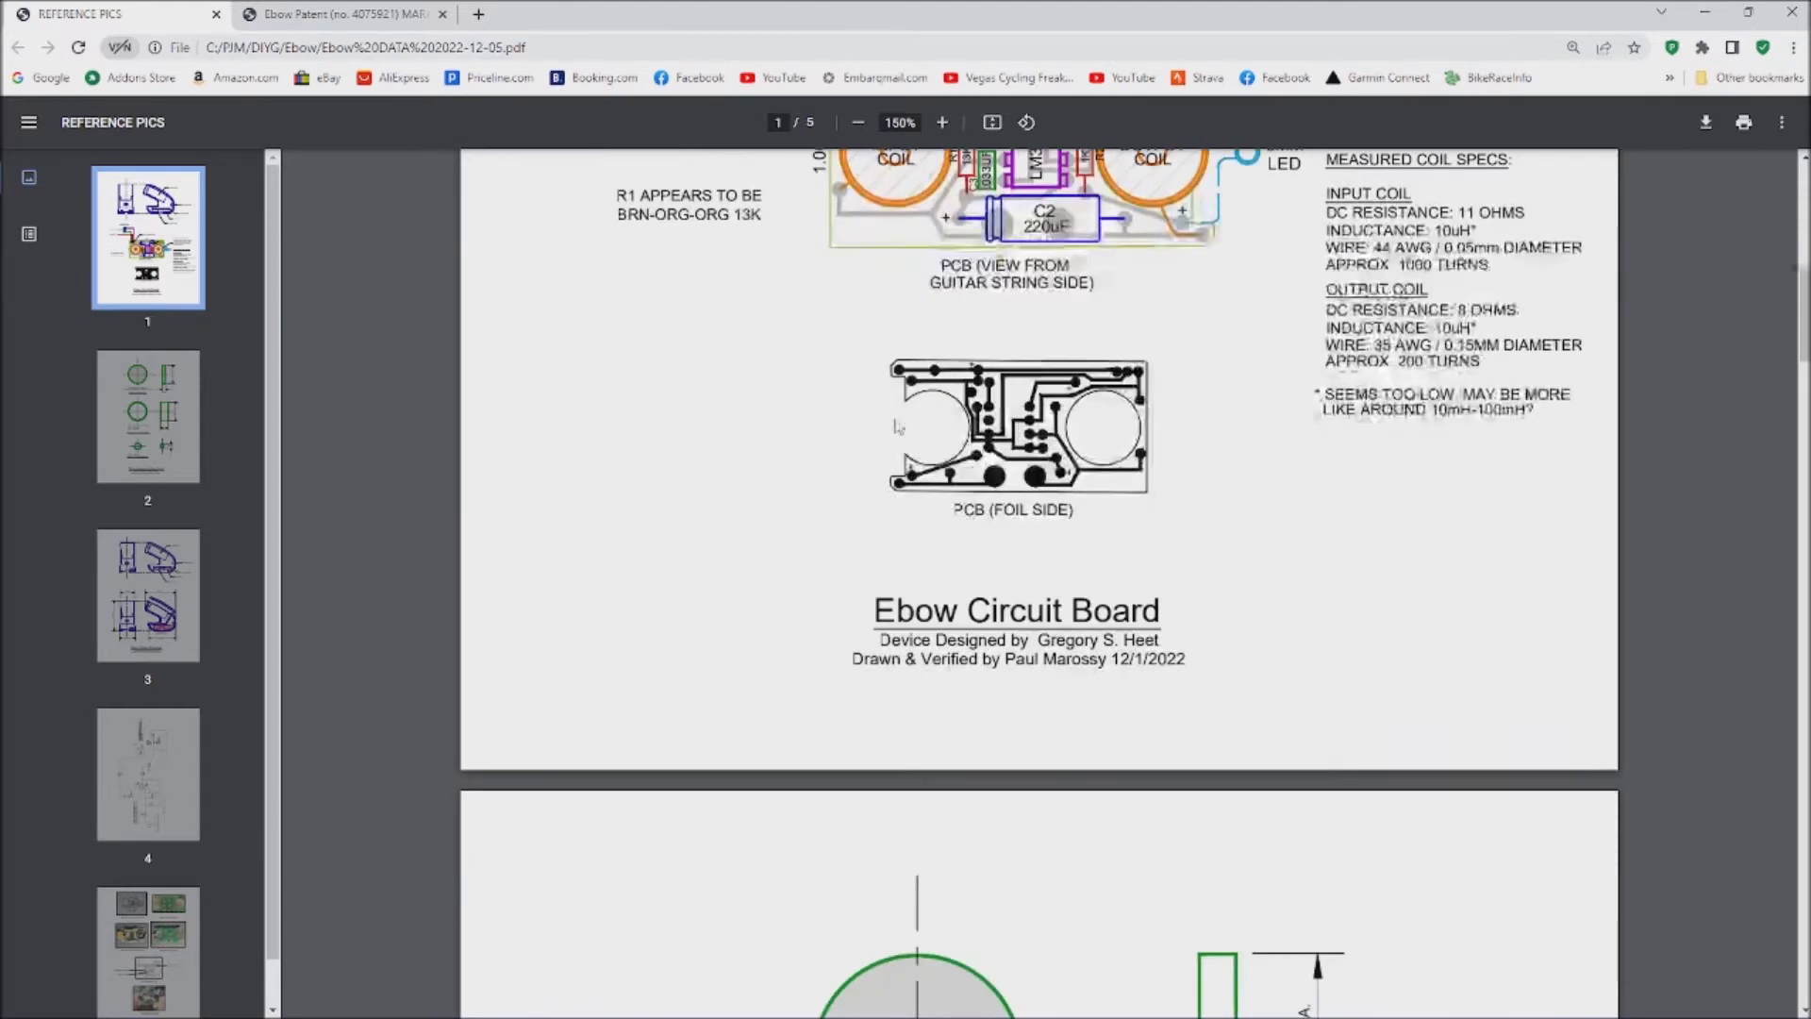
- Browse the magnet, enclosure and photo pages, ending near the bottom of page 4's schematic
{"action": "scroll", "coordinate": [898, 426], "scroll_direction": "down", "scroll_amount": 7}
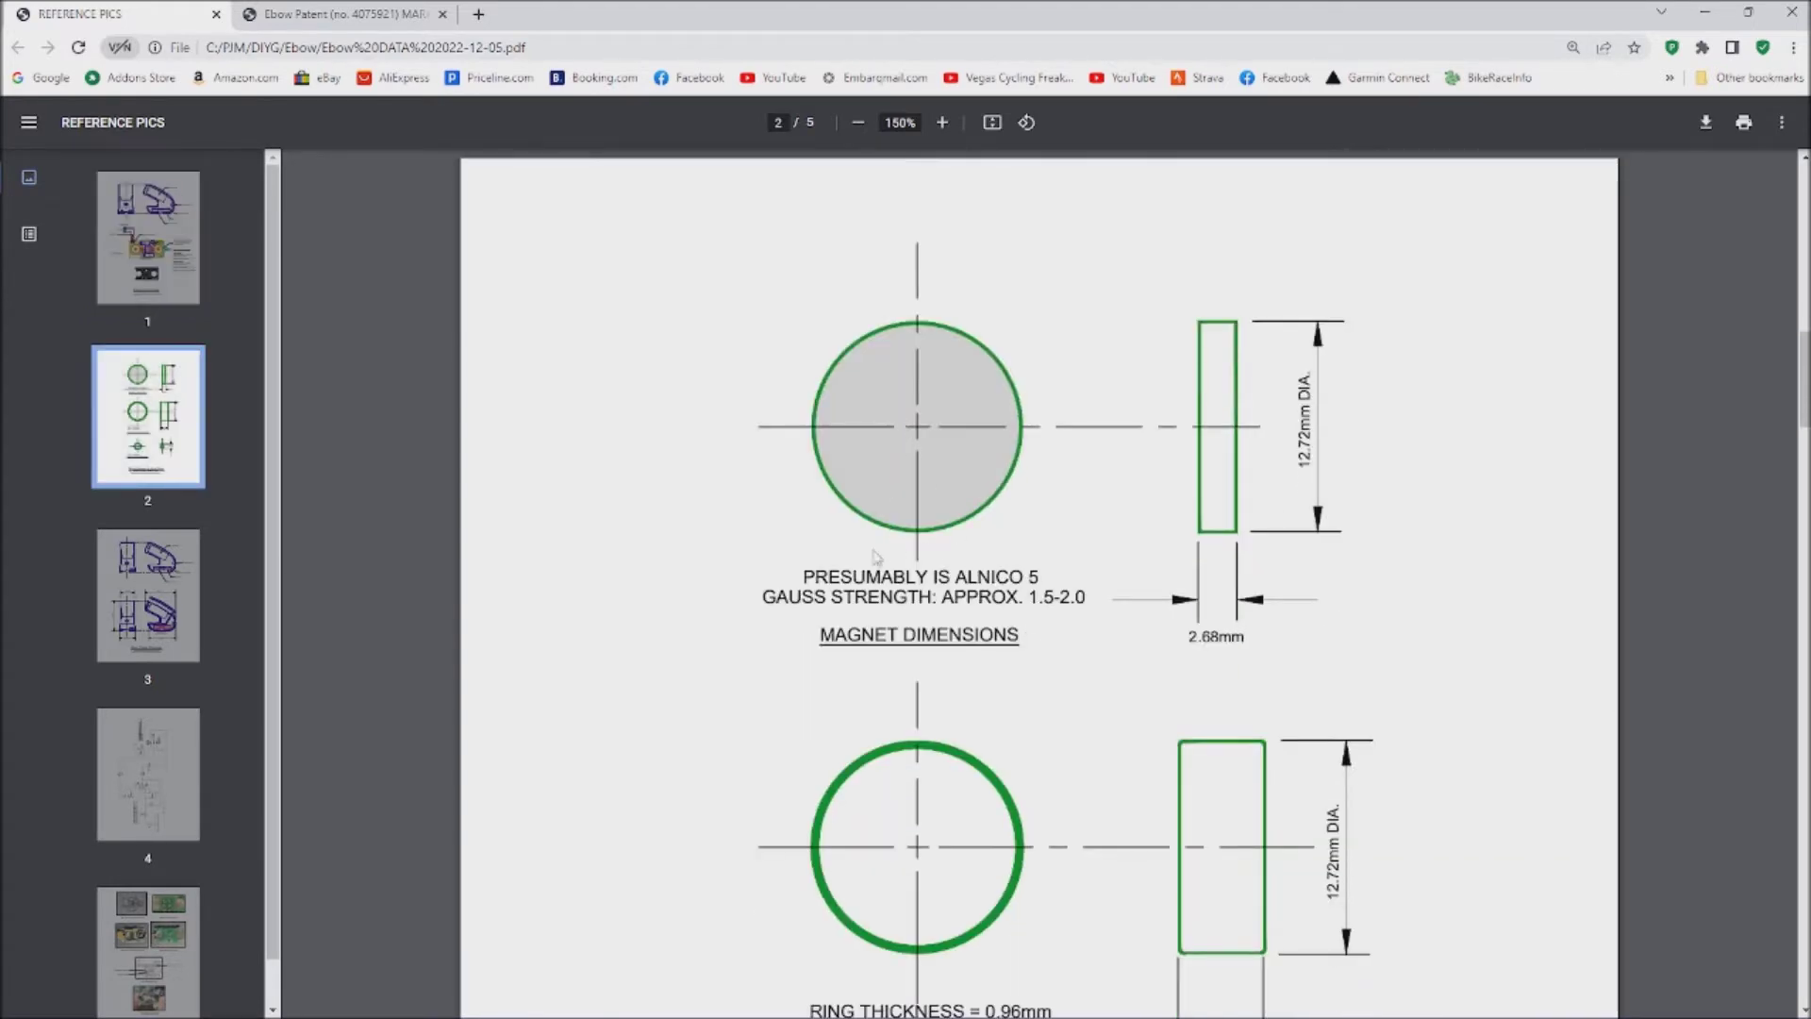
{"action": "scroll", "coordinate": [791, 554], "scroll_direction": "down", "scroll_amount": 5}
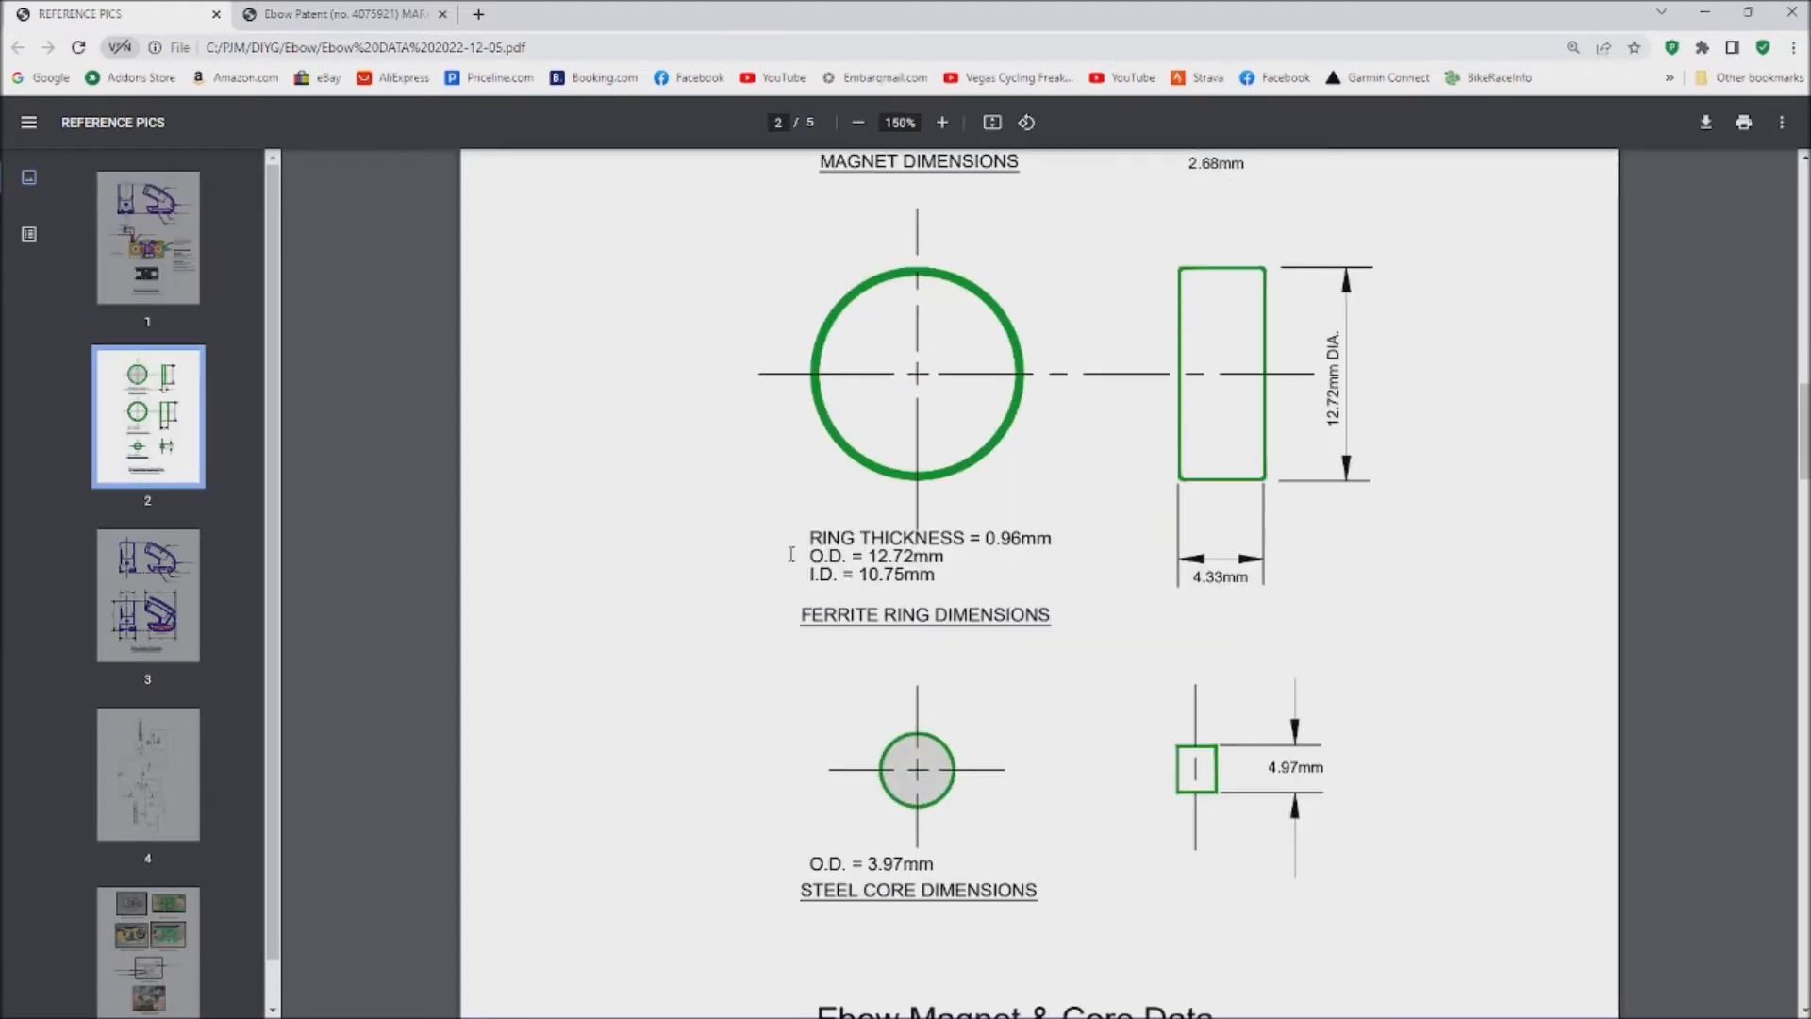
{"action": "scroll", "coordinate": [791, 553], "scroll_direction": "up", "scroll_amount": 2}
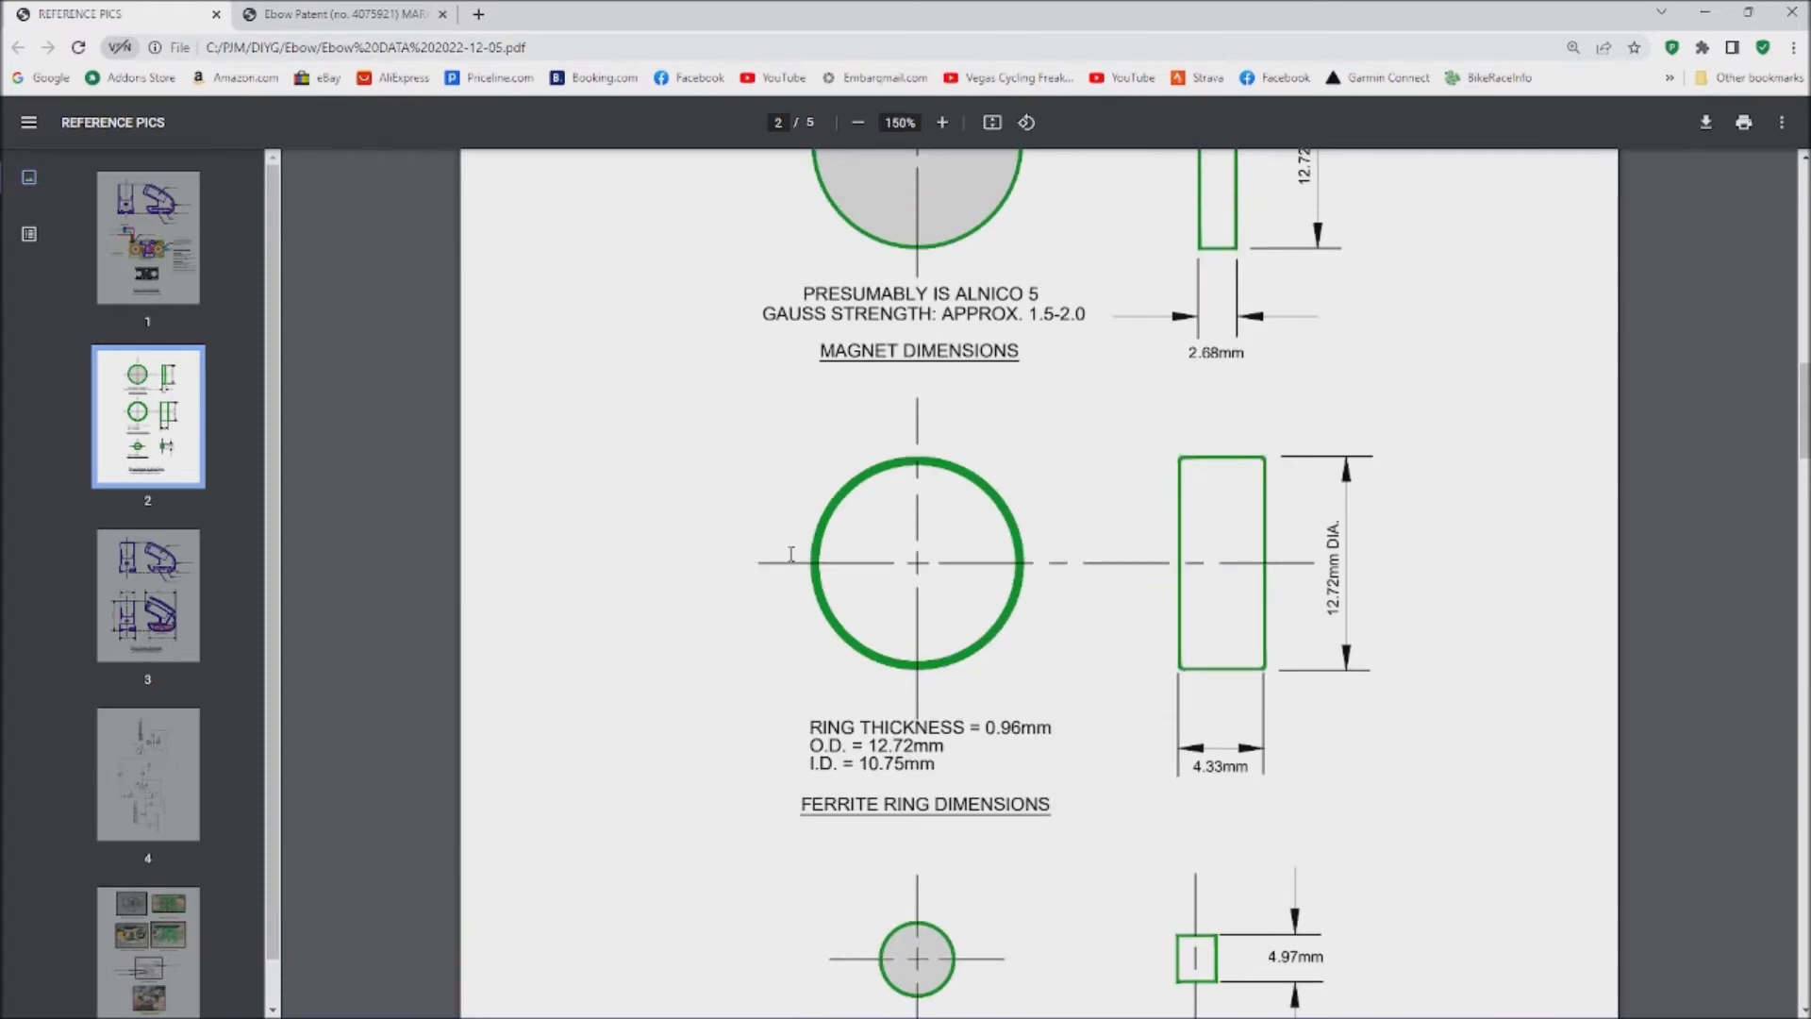
{"action": "scroll", "coordinate": [791, 553], "scroll_direction": "down", "scroll_amount": 20}
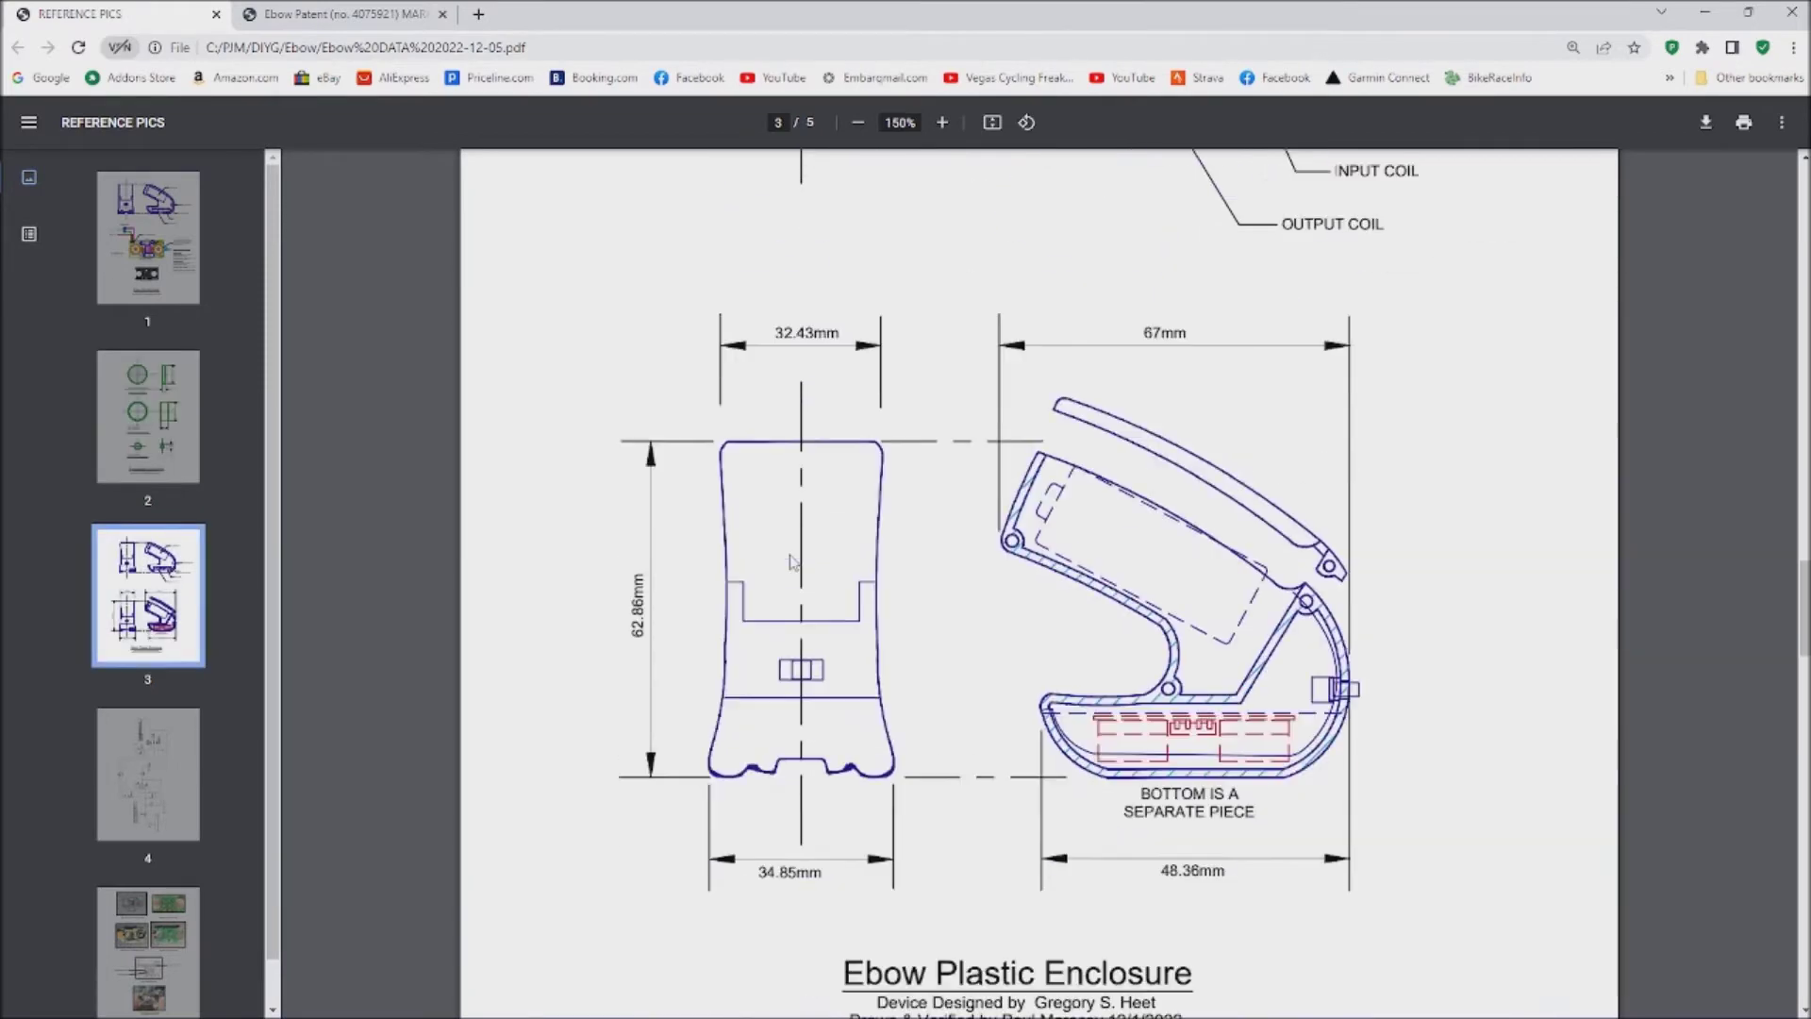
{"action": "scroll", "coordinate": [791, 563], "scroll_direction": "down", "scroll_amount": 20}
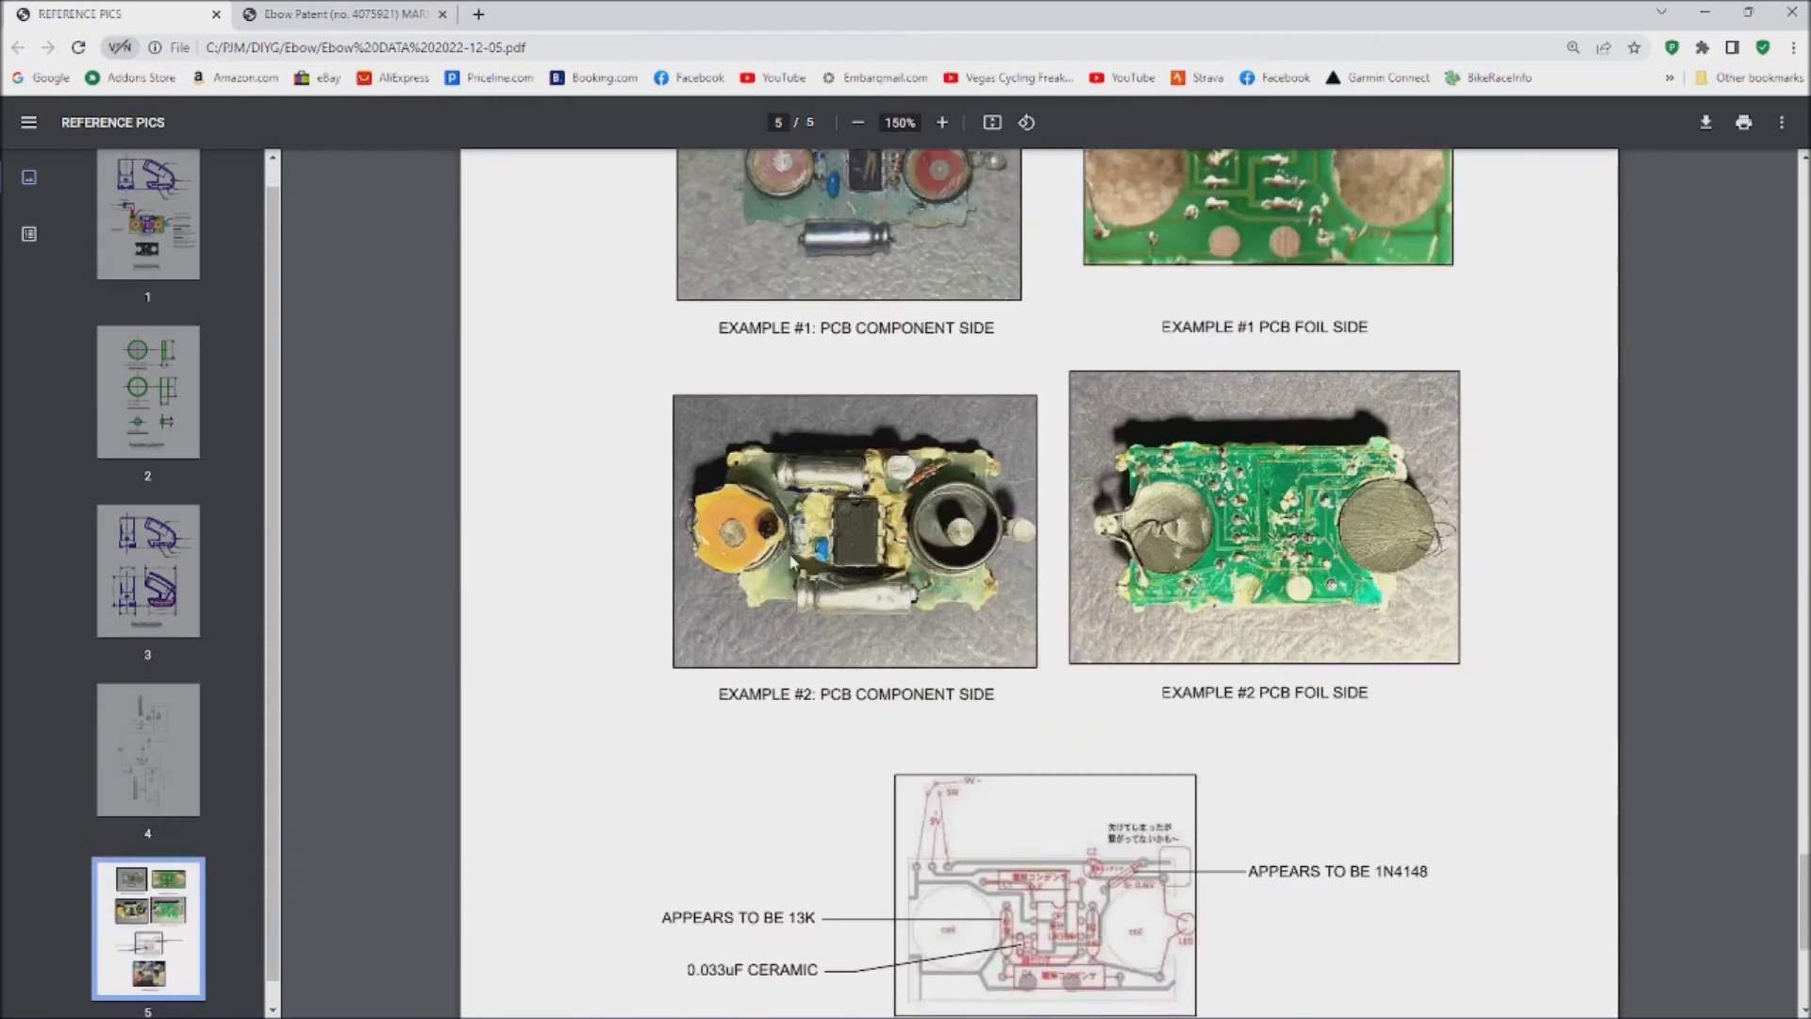
{"action": "scroll", "coordinate": [781, 576], "scroll_direction": "up", "scroll_amount": 10}
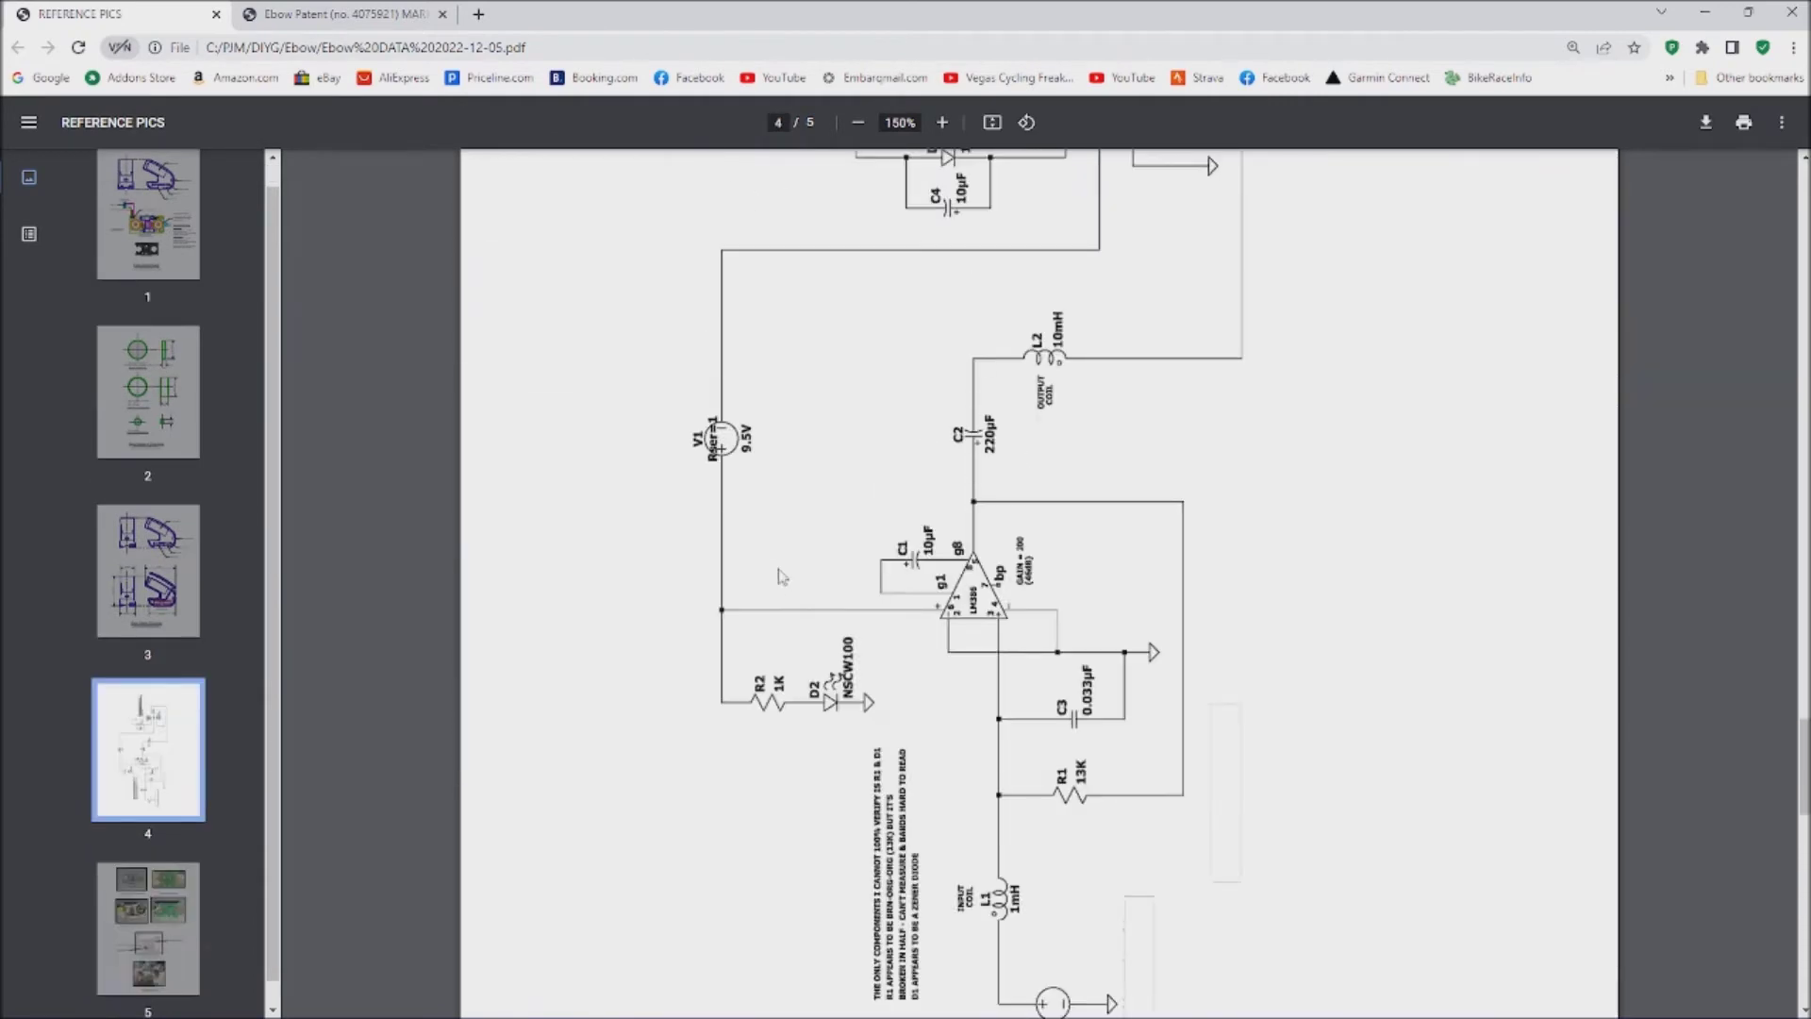
{"action": "scroll", "coordinate": [818, 627], "scroll_direction": "up", "scroll_amount": 2}
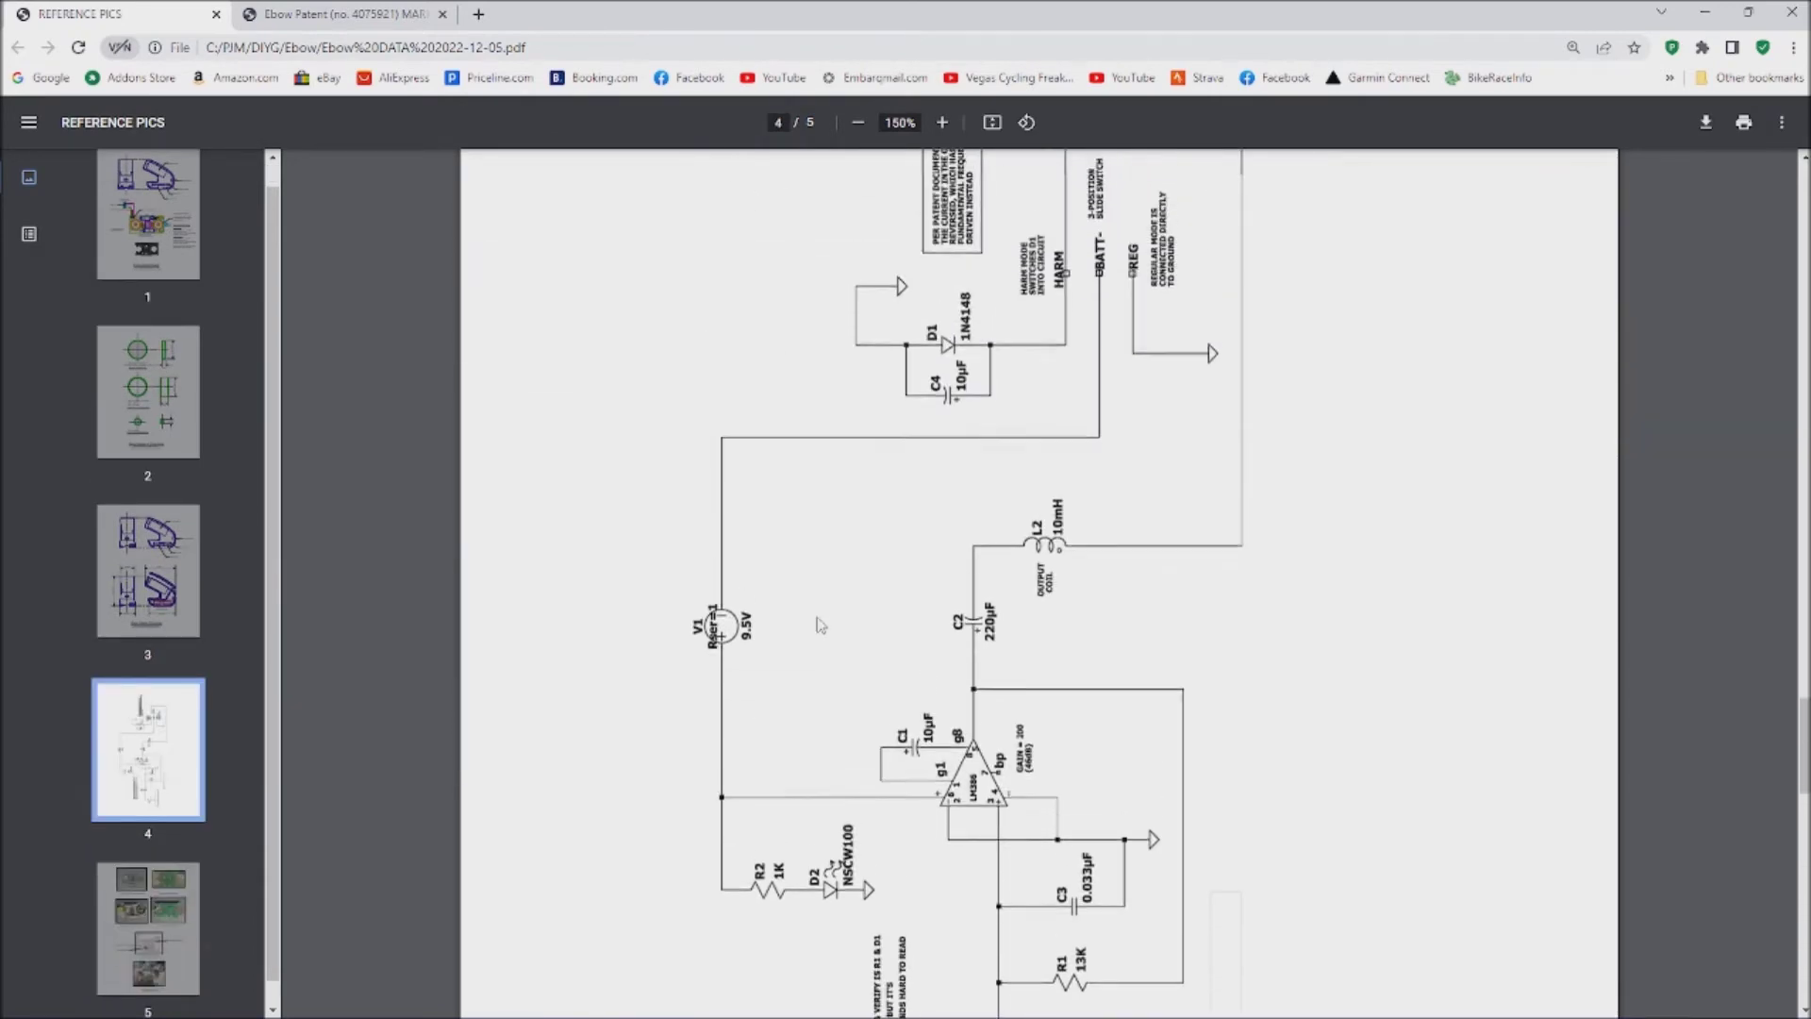
{"action": "scroll", "coordinate": [821, 626], "scroll_direction": "down", "scroll_amount": 7}
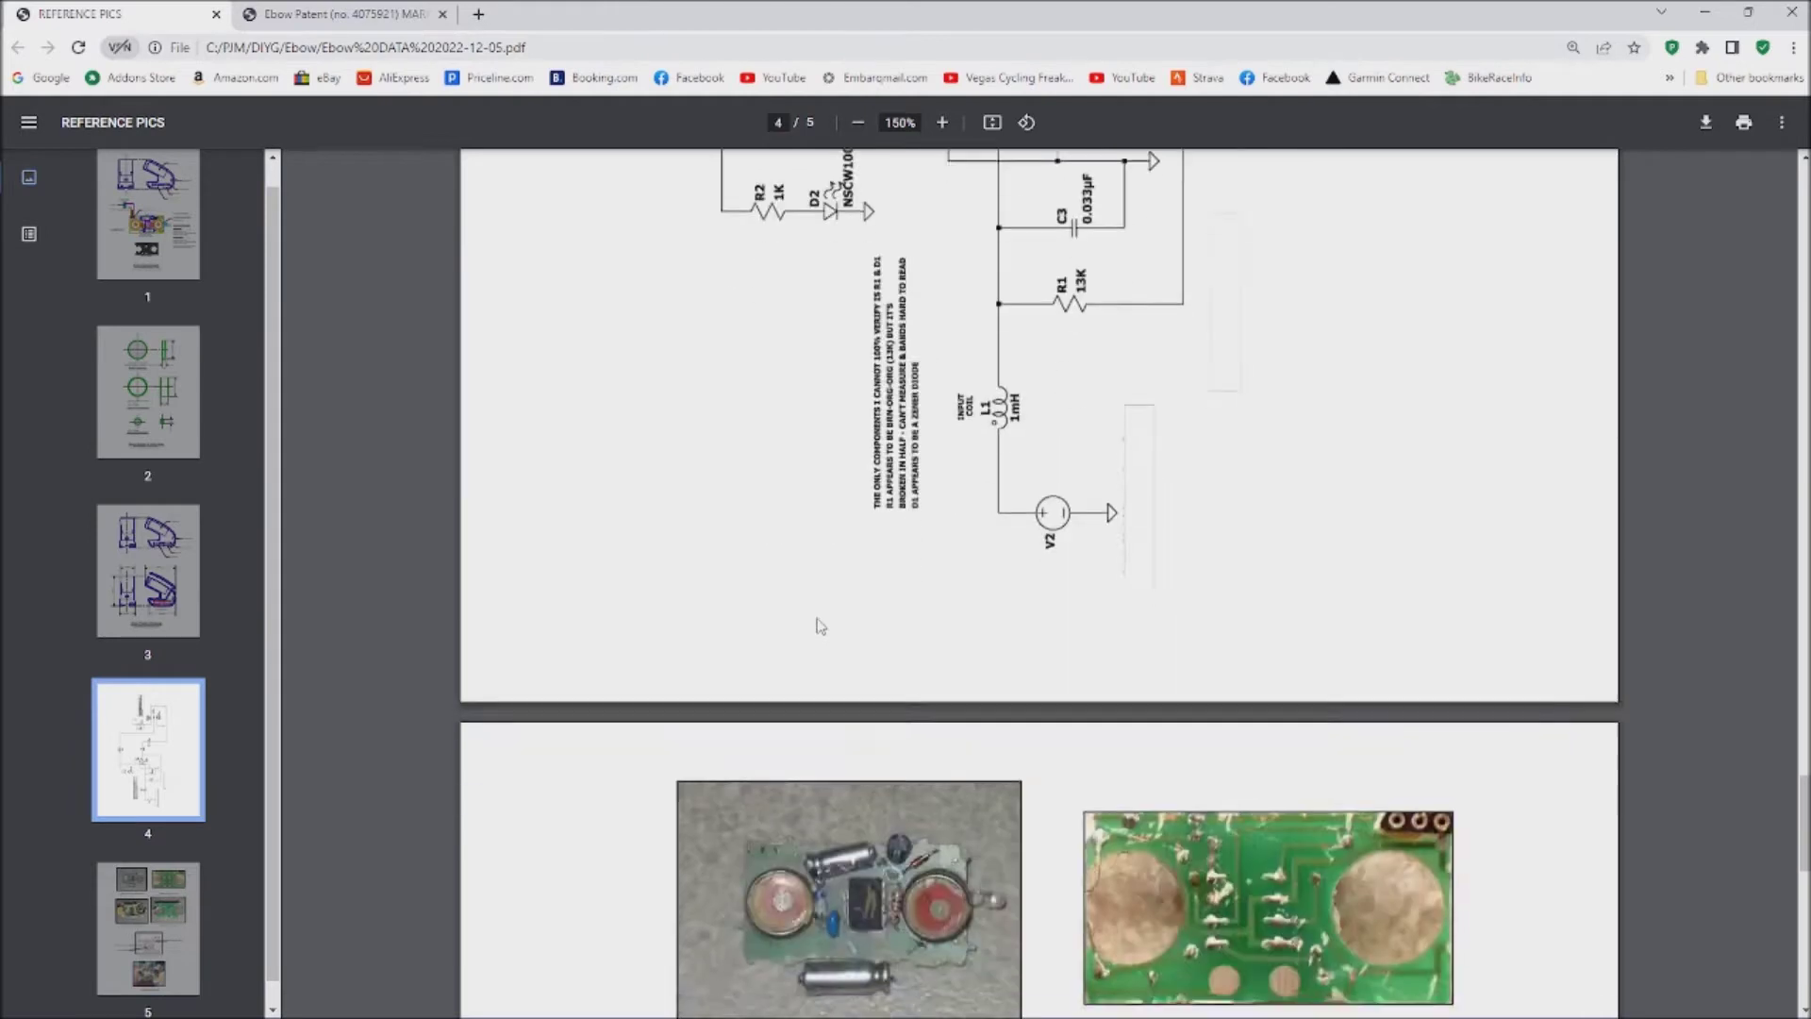
{"action": "scroll", "coordinate": [818, 625], "scroll_direction": "down", "scroll_amount": 6}
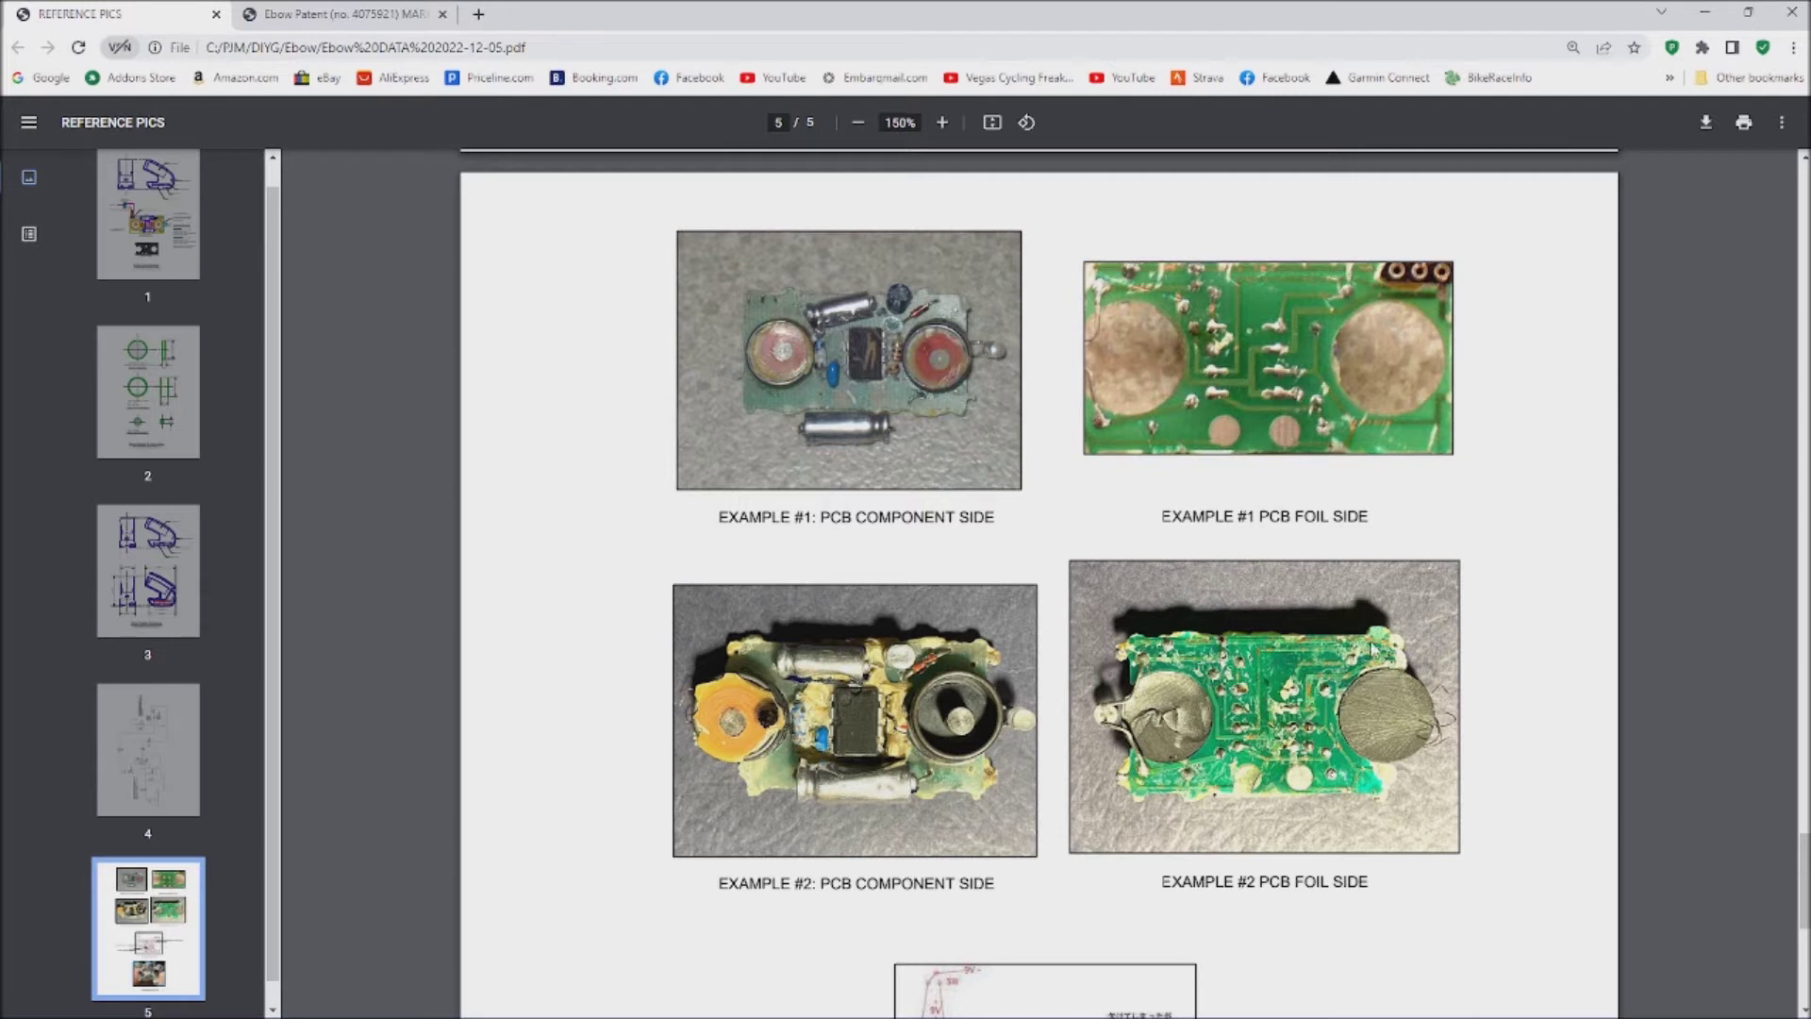
- Bring page 5's PCB photos and the foil drawing annotated 13K, 0.033uF and 1N4148 into view
{"action": "scroll", "coordinate": [1205, 688], "scroll_direction": "down", "scroll_amount": 2}
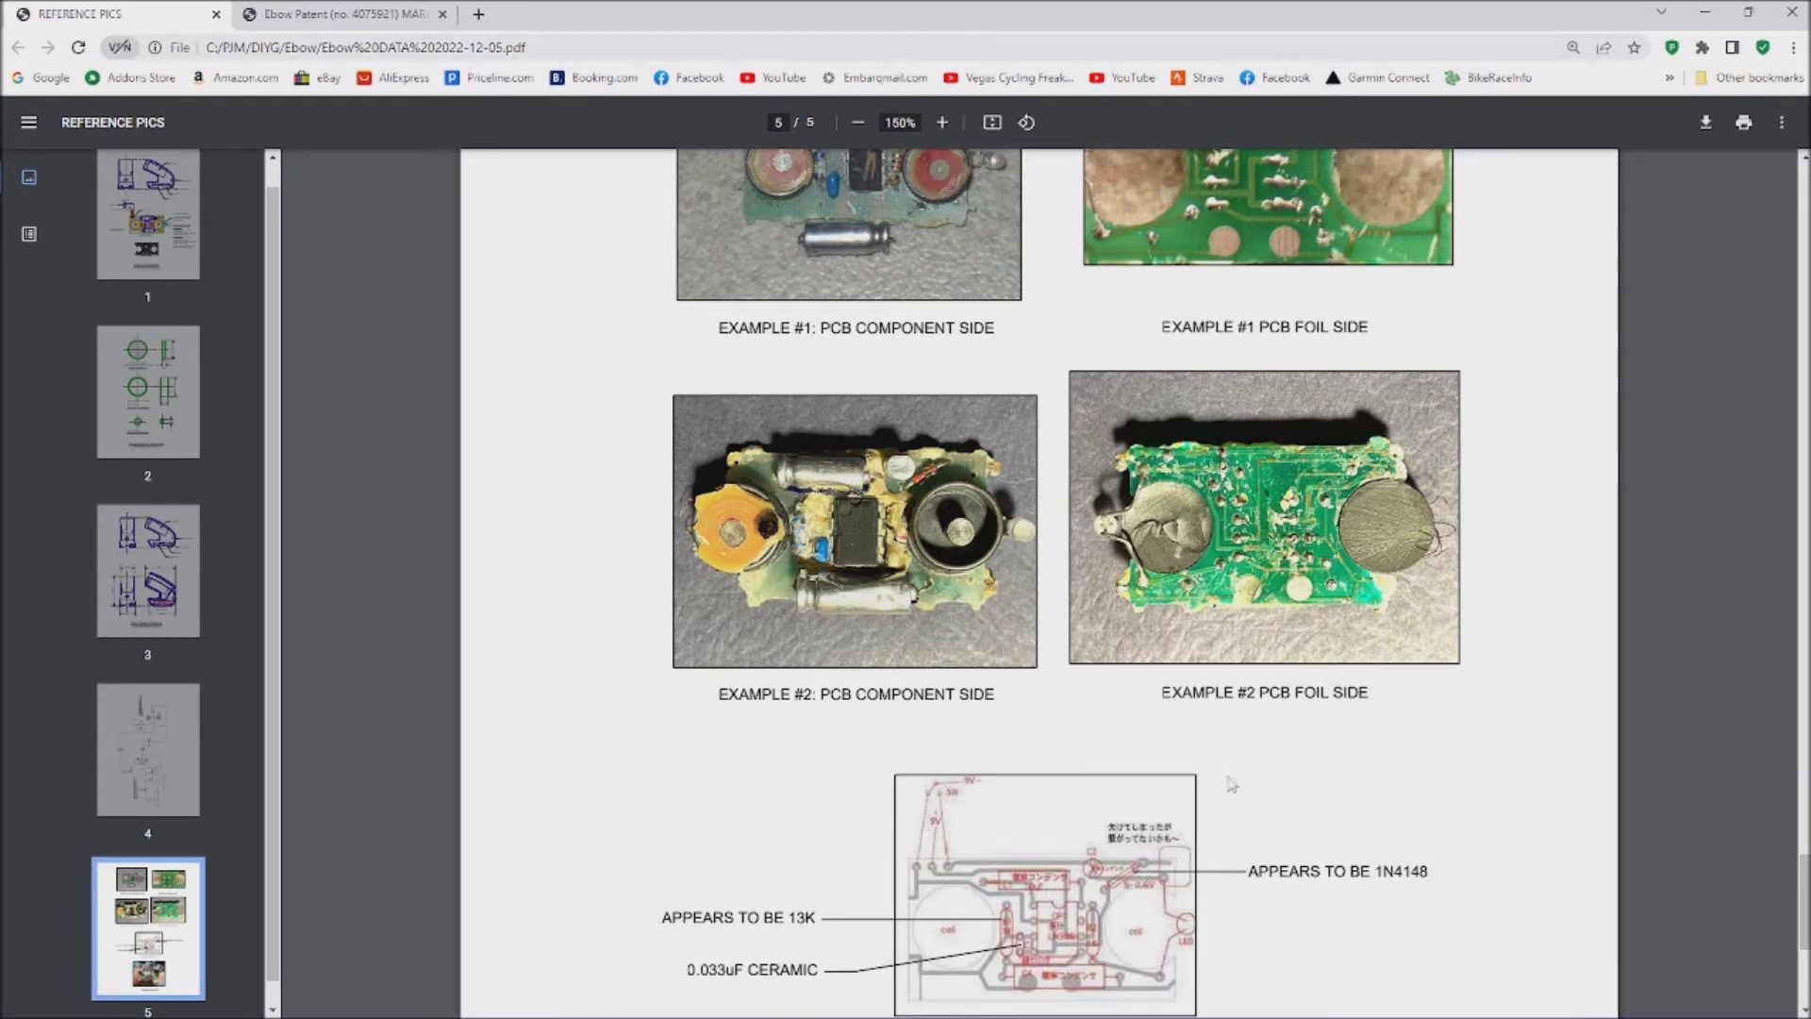
- Scroll the reference PDF back up to the start of page 1
{"action": "scroll", "coordinate": [1216, 573], "scroll_direction": "down", "scroll_amount": 1}
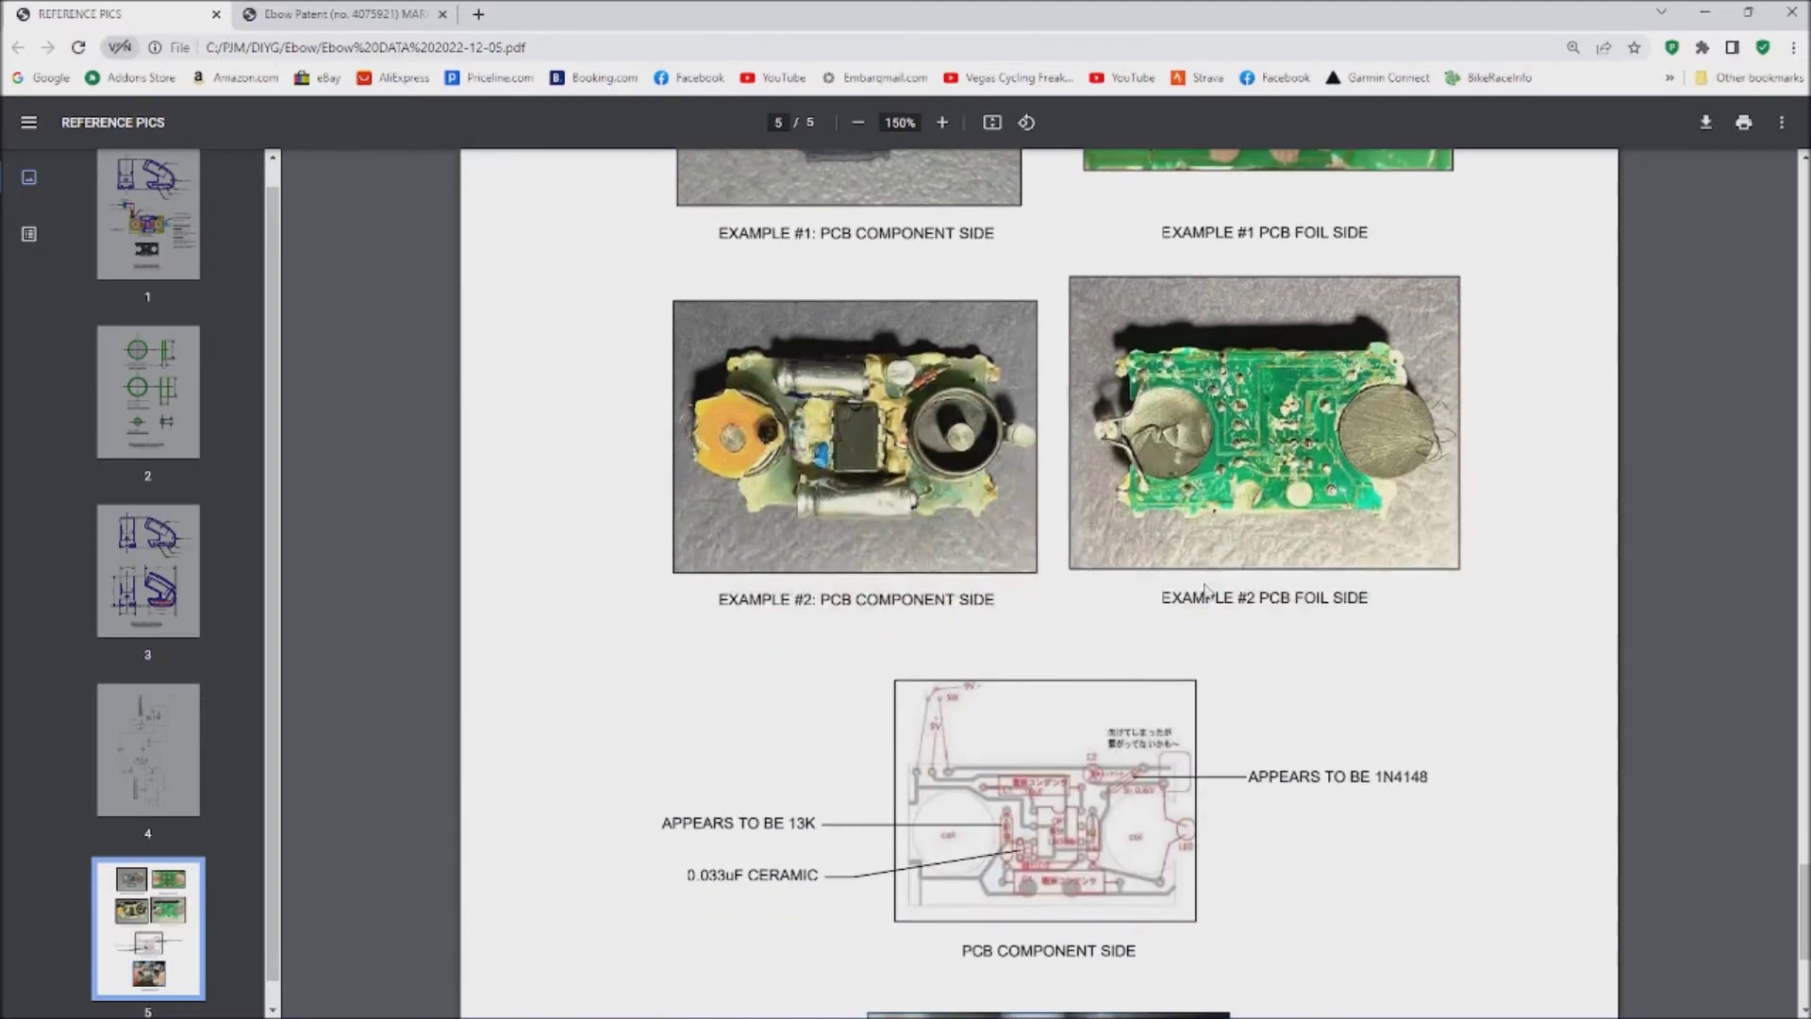
{"action": "scroll", "coordinate": [1224, 598], "scroll_direction": "up", "scroll_amount": 20}
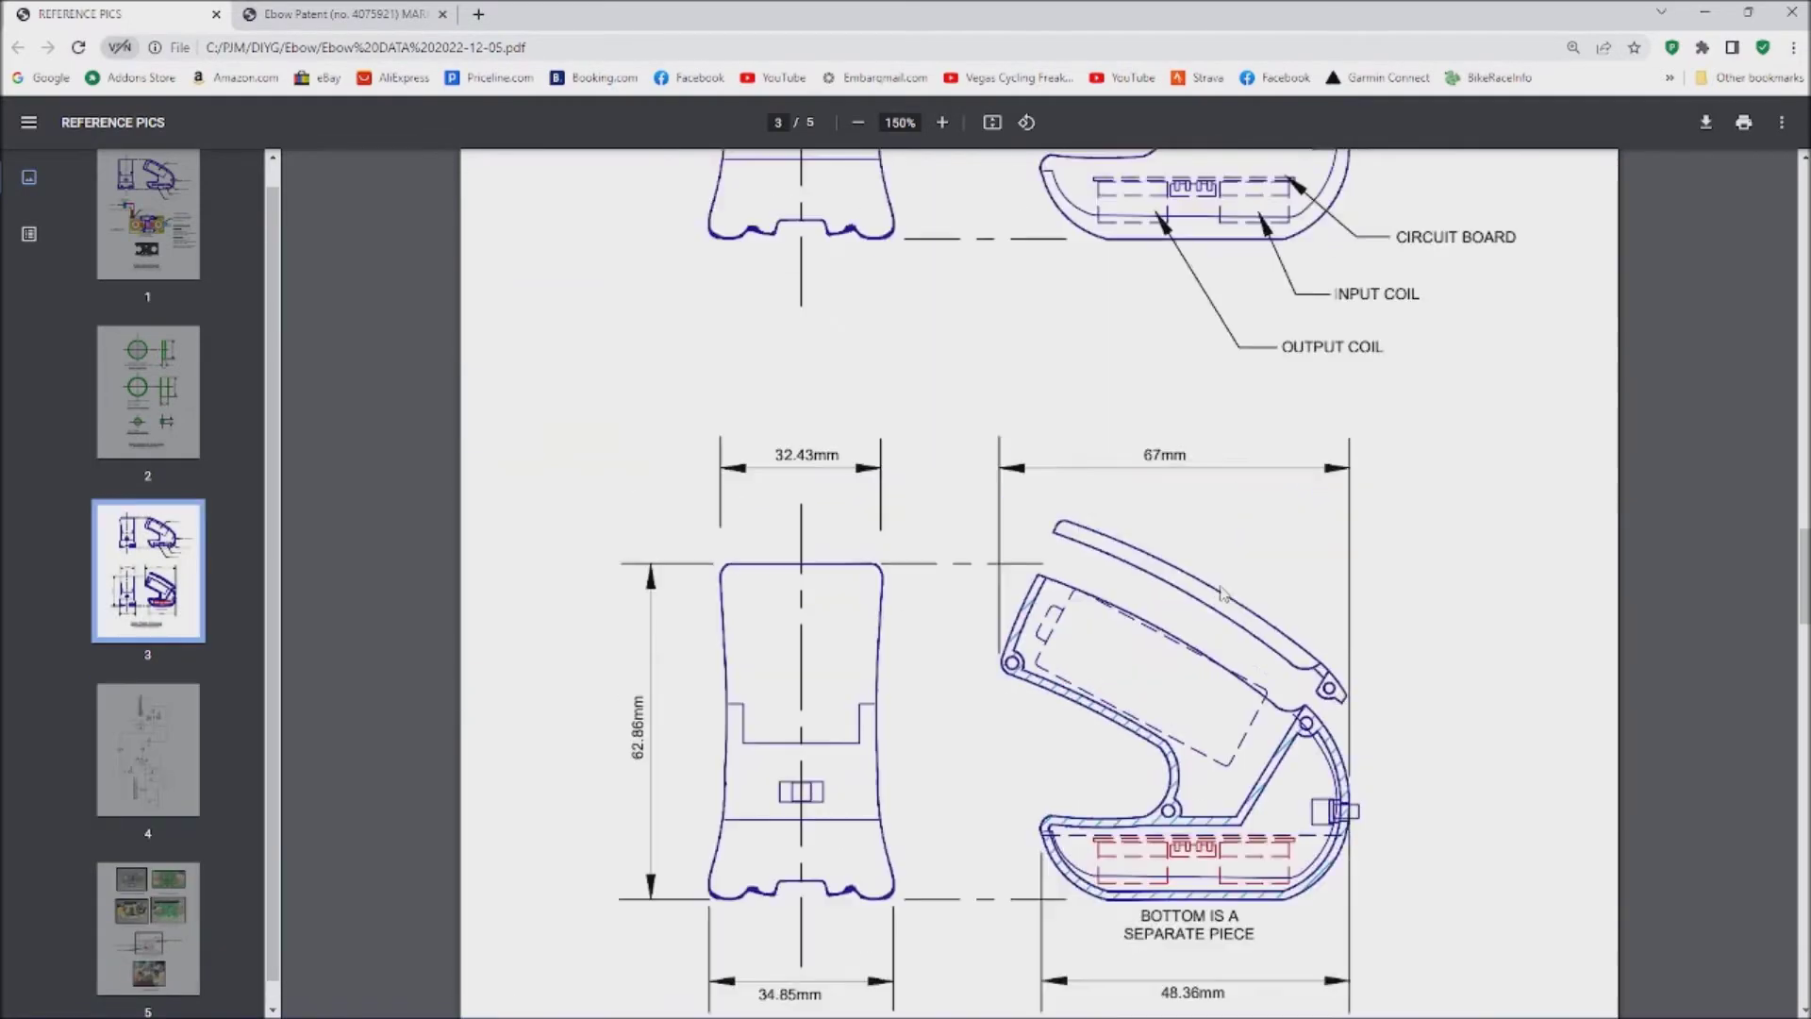
{"action": "scroll", "coordinate": [1224, 598], "scroll_direction": "up", "scroll_amount": 10}
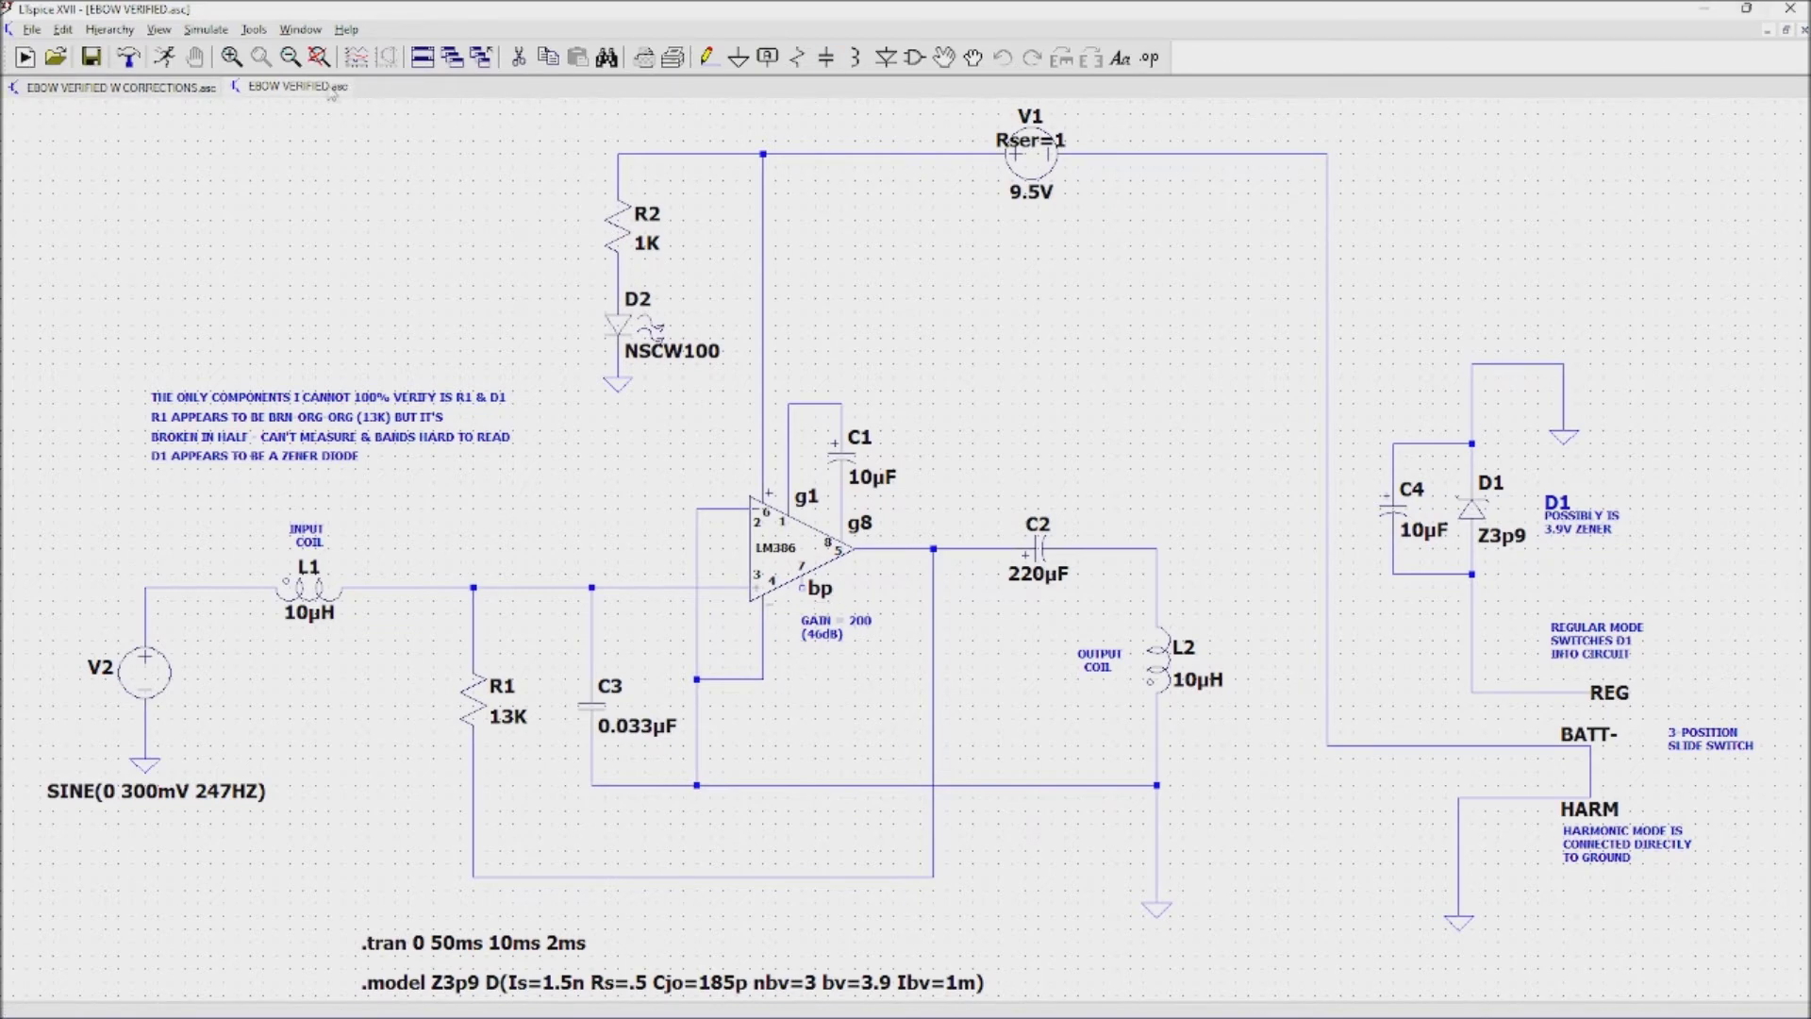
{"action": "right_click", "coordinate": [296, 94]}
{"action": "left_click", "coordinate": [391, 132]}
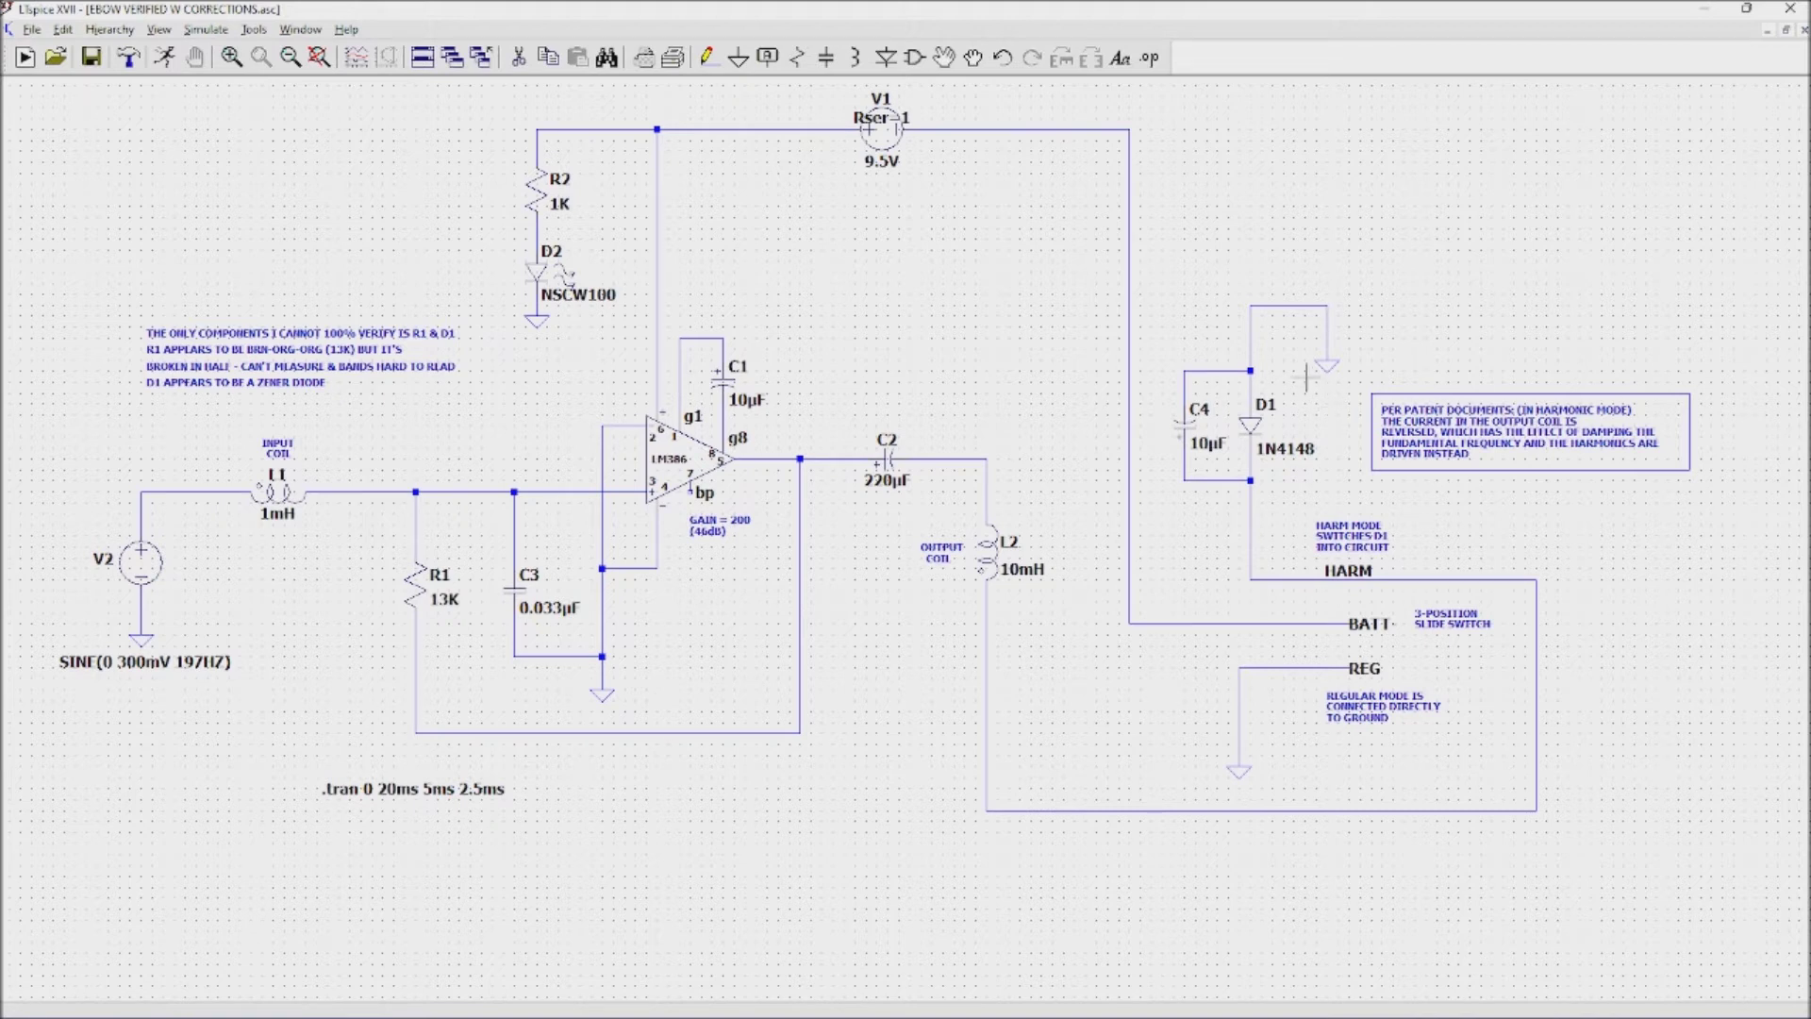
- Run the transient simulation of the corrected EBOW VERIFIED W CORRECTIONS schematic
{"action": "mouse_move", "coordinate": [1250, 463]}
{"action": "left_click", "coordinate": [162, 61]}
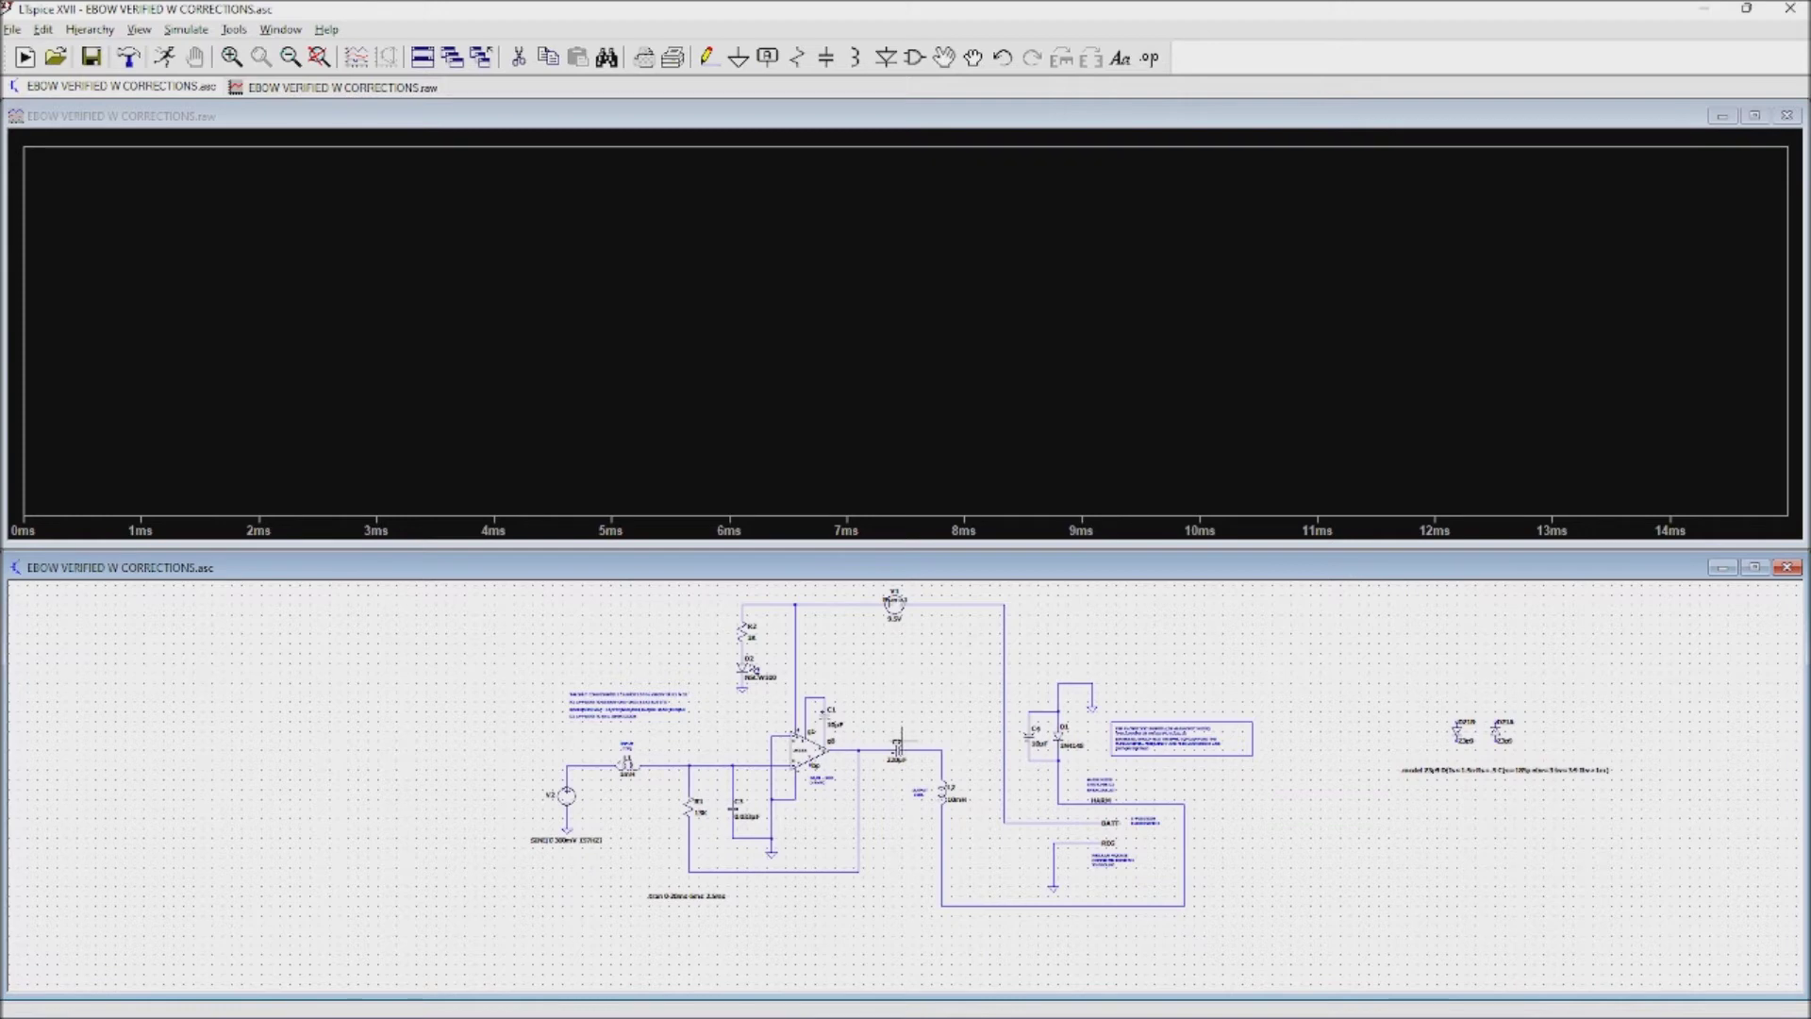
- Finish rewiring the slide switch at BATT- and REG, then start the transient simulation
{"action": "scroll", "coordinate": [1157, 836], "scroll_direction": "up", "scroll_amount": 1}
{"action": "scroll", "coordinate": [1156, 835], "scroll_direction": "up", "scroll_amount": 2}
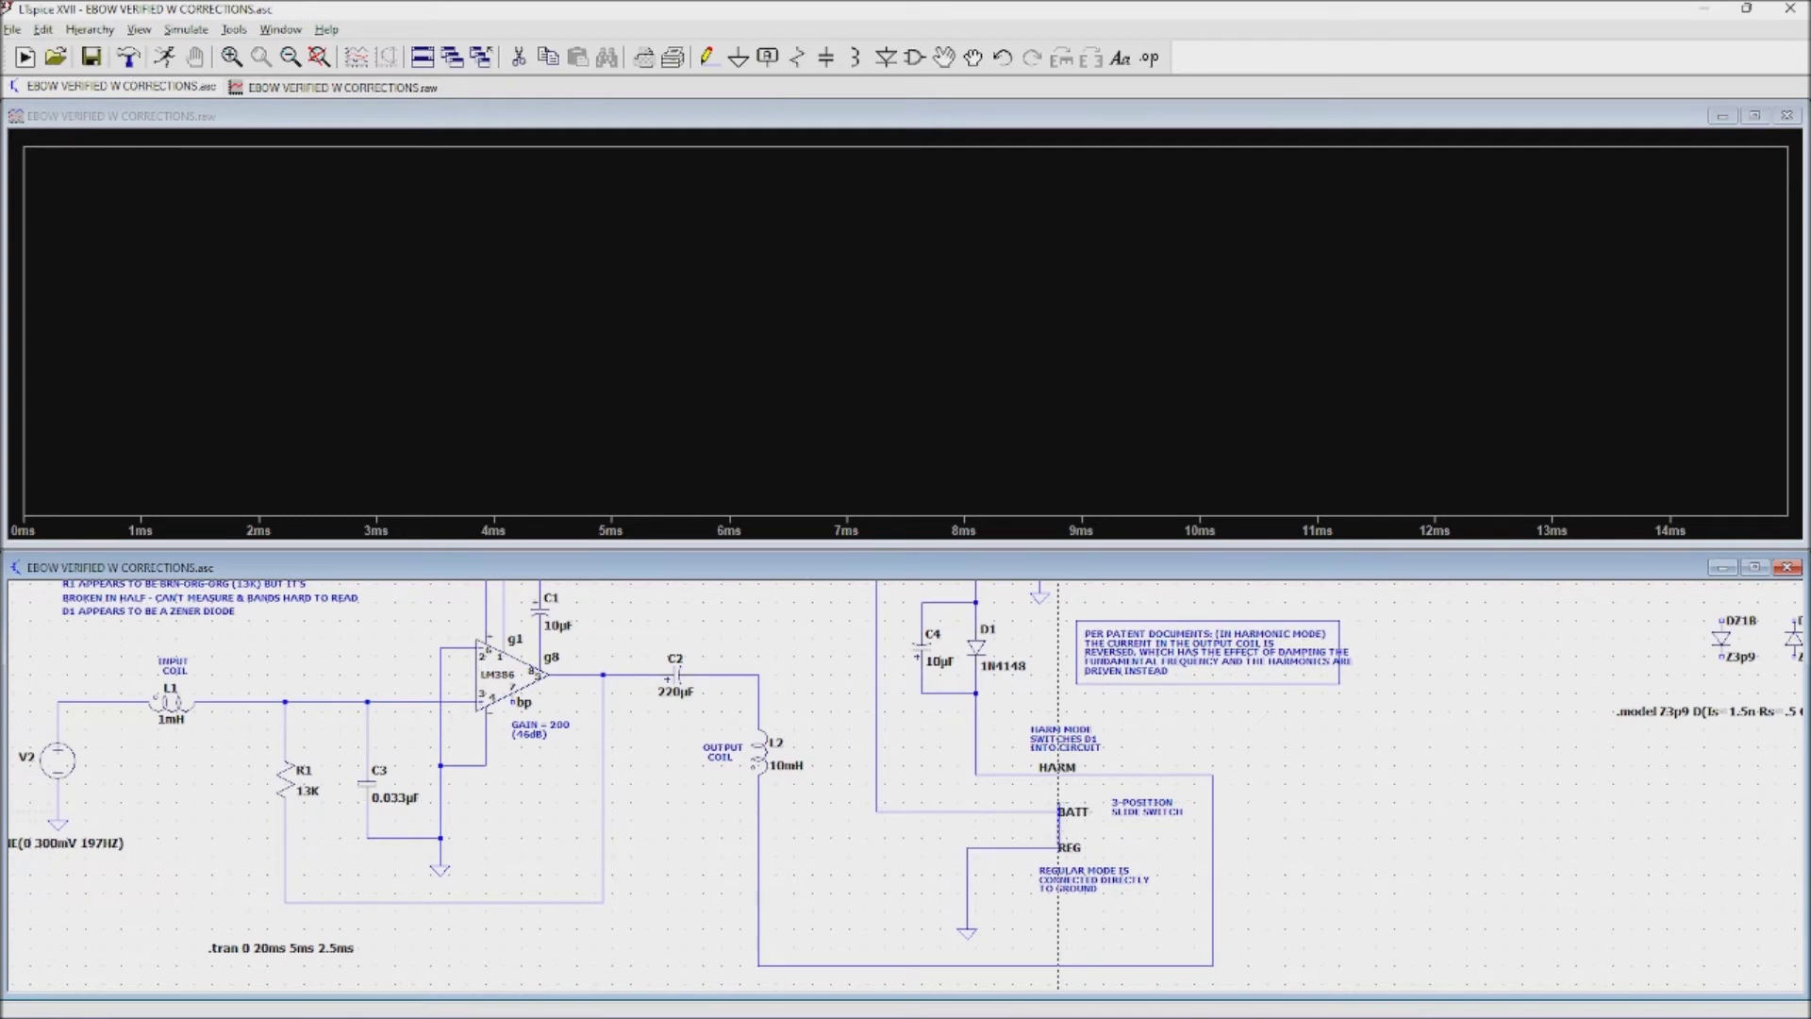
{"action": "key", "text": "F9"}
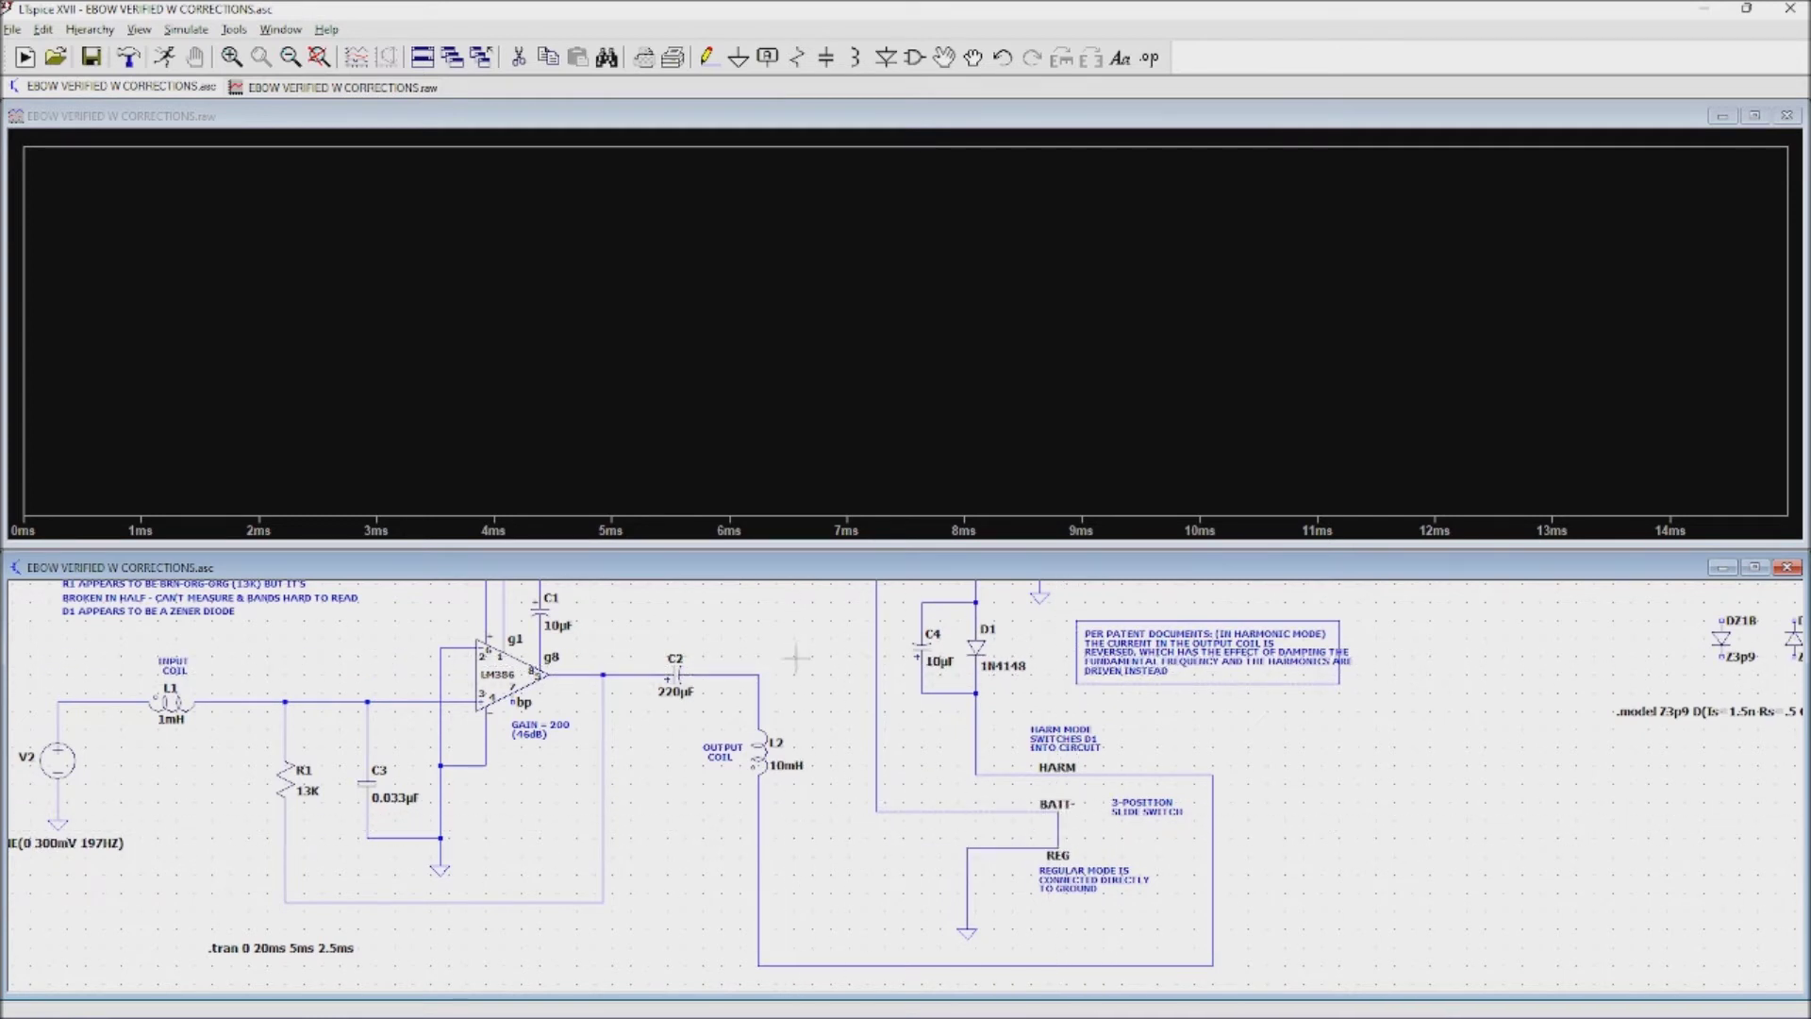
{"action": "right_click", "coordinate": [847, 631]}
{"action": "left_click", "coordinate": [867, 645]}
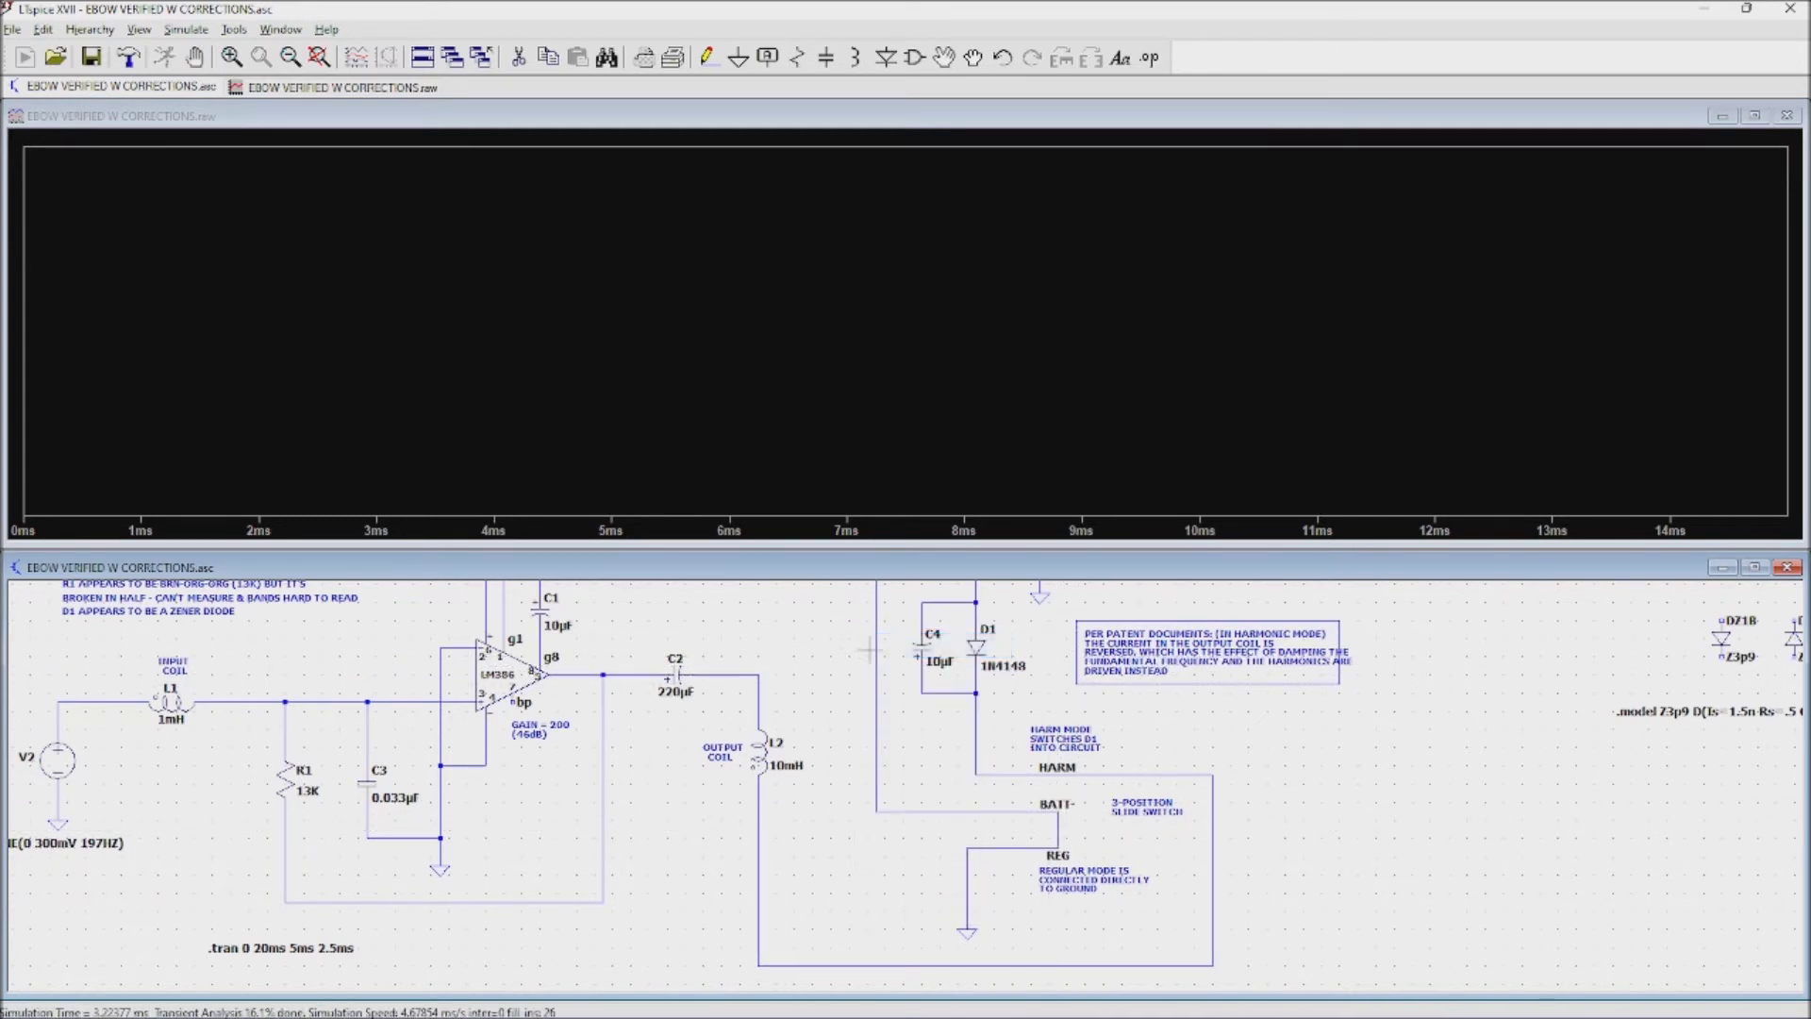
- Plot the input-coil node voltage V(n008) and the output coil current I(L2)
{"action": "scroll", "coordinate": [1009, 721], "scroll_direction": "up", "scroll_amount": 1}
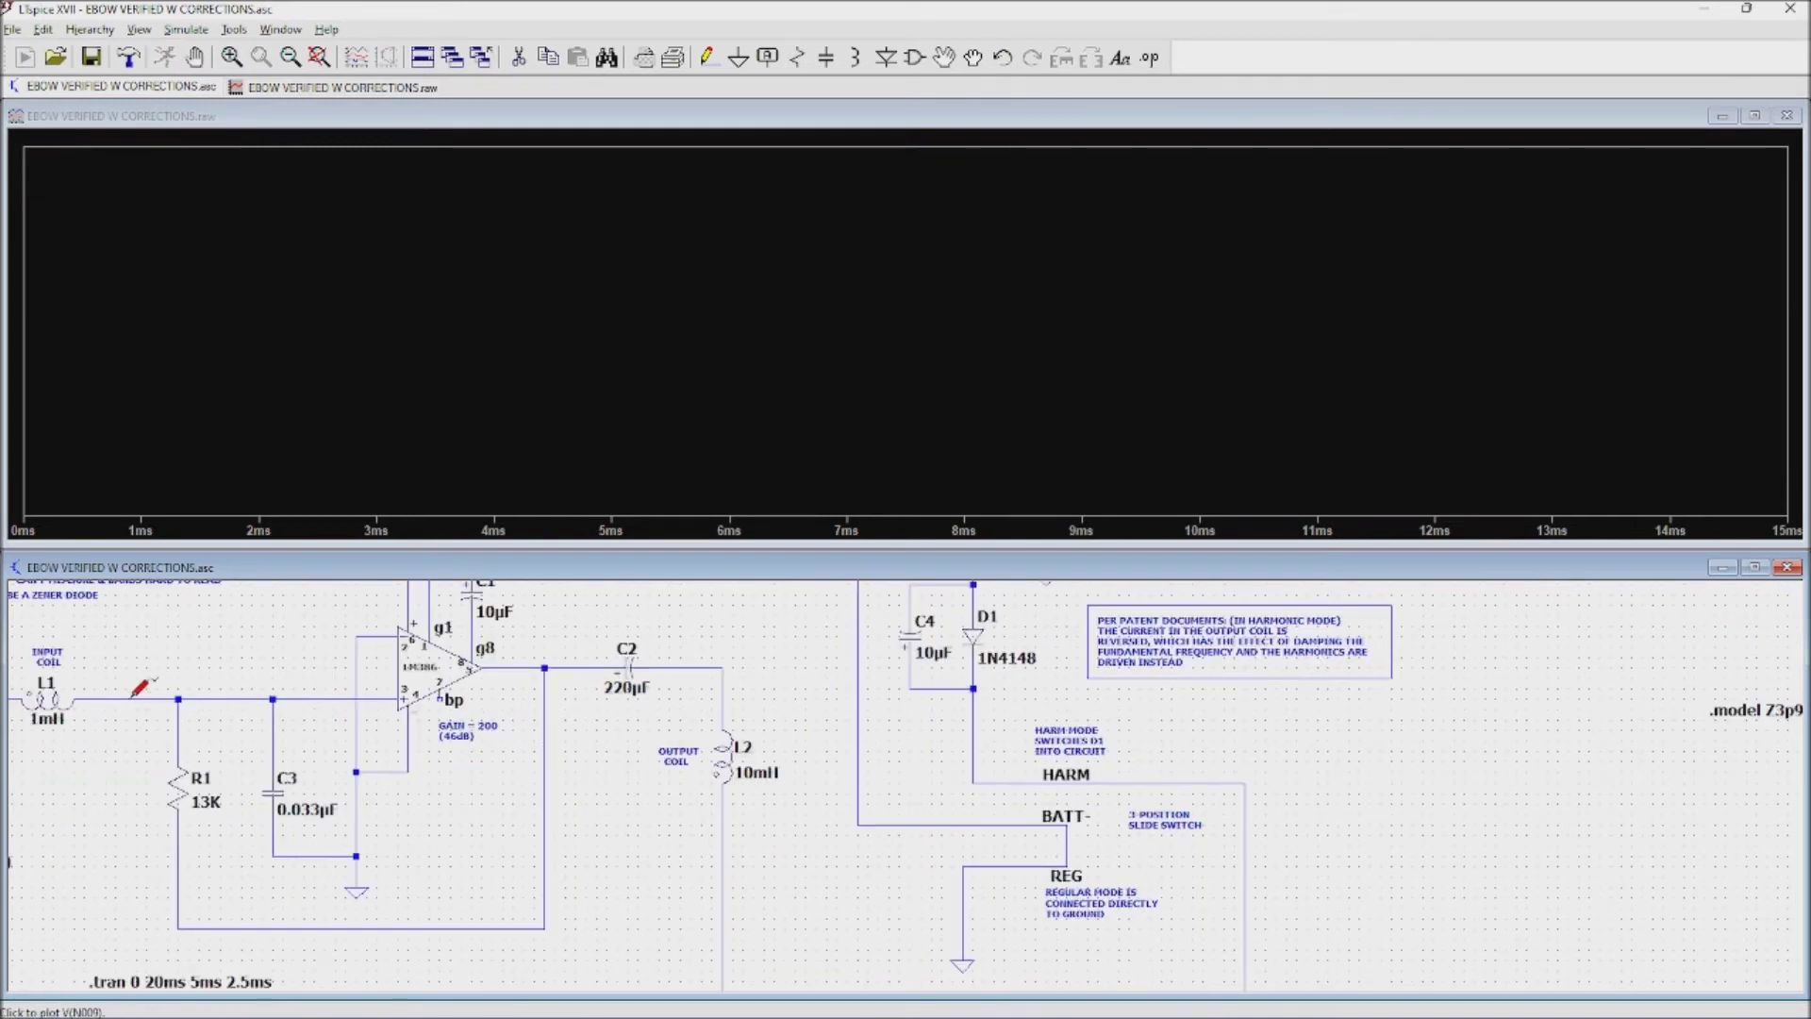
{"action": "scroll", "coordinate": [545, 734], "scroll_direction": "up", "scroll_amount": 1}
{"action": "scroll", "coordinate": [502, 732], "scroll_direction": "down", "scroll_amount": 1}
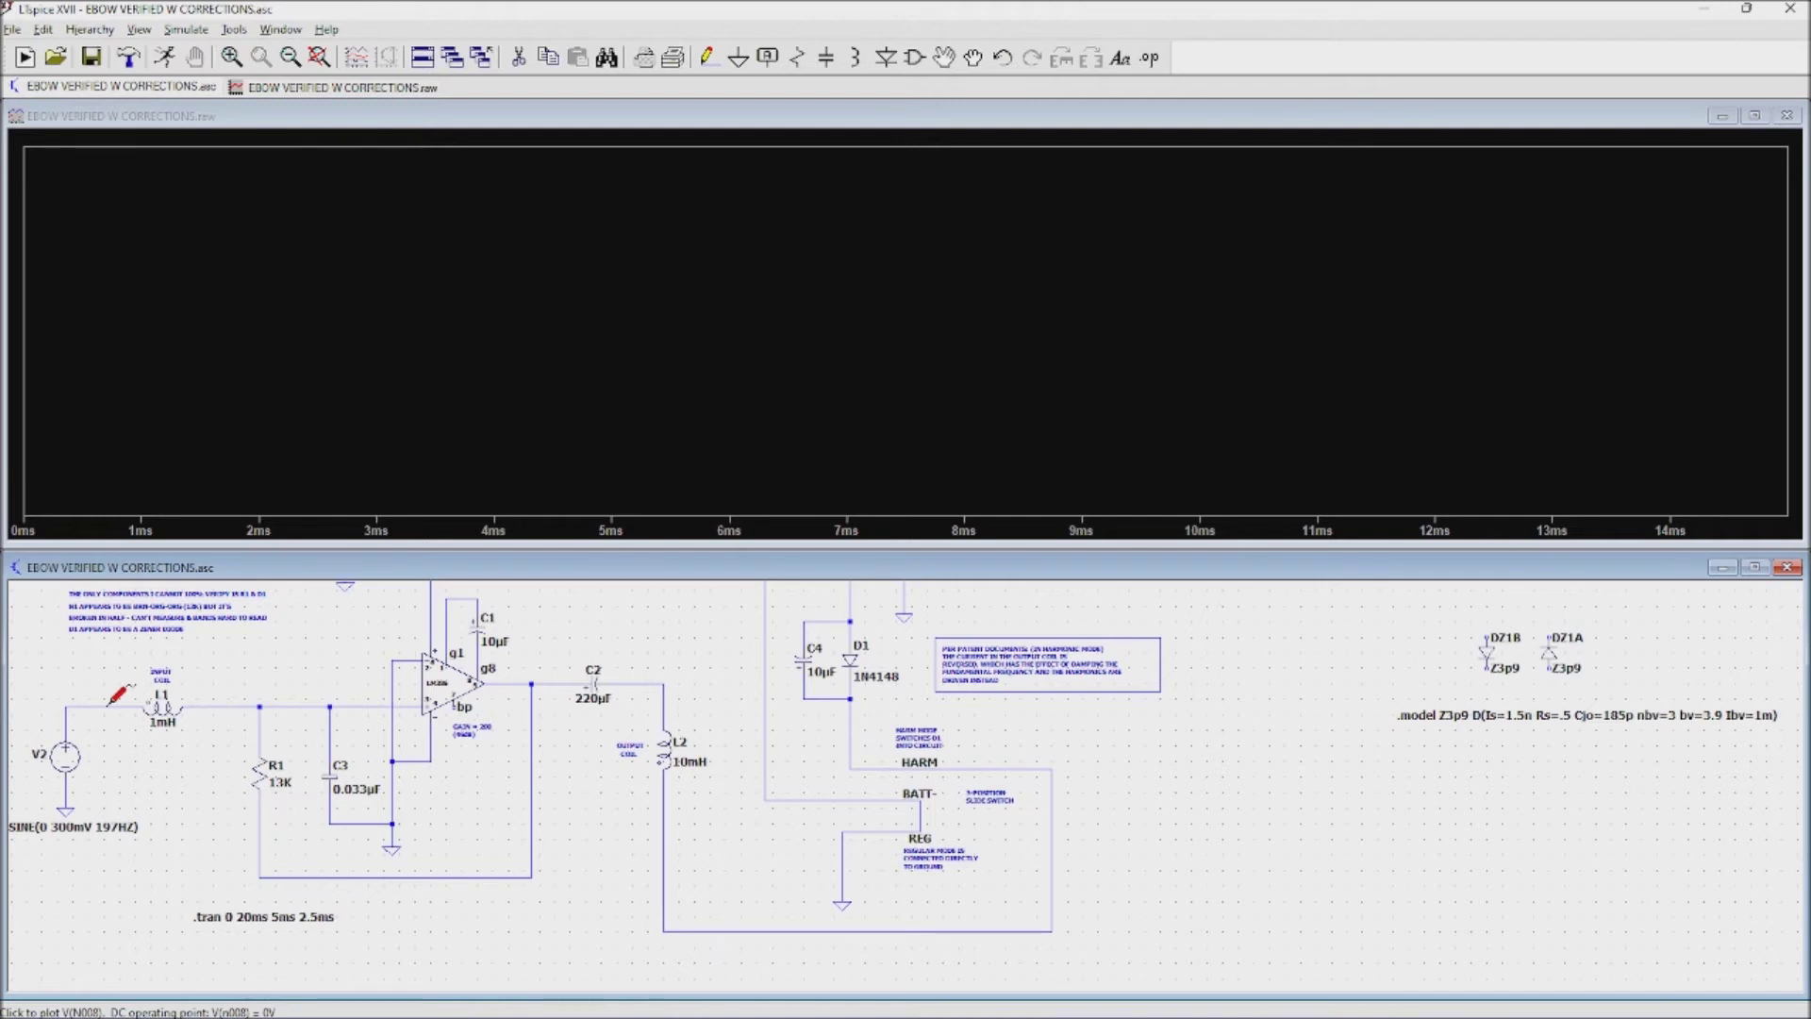
{"action": "left_click", "coordinate": [111, 703]}
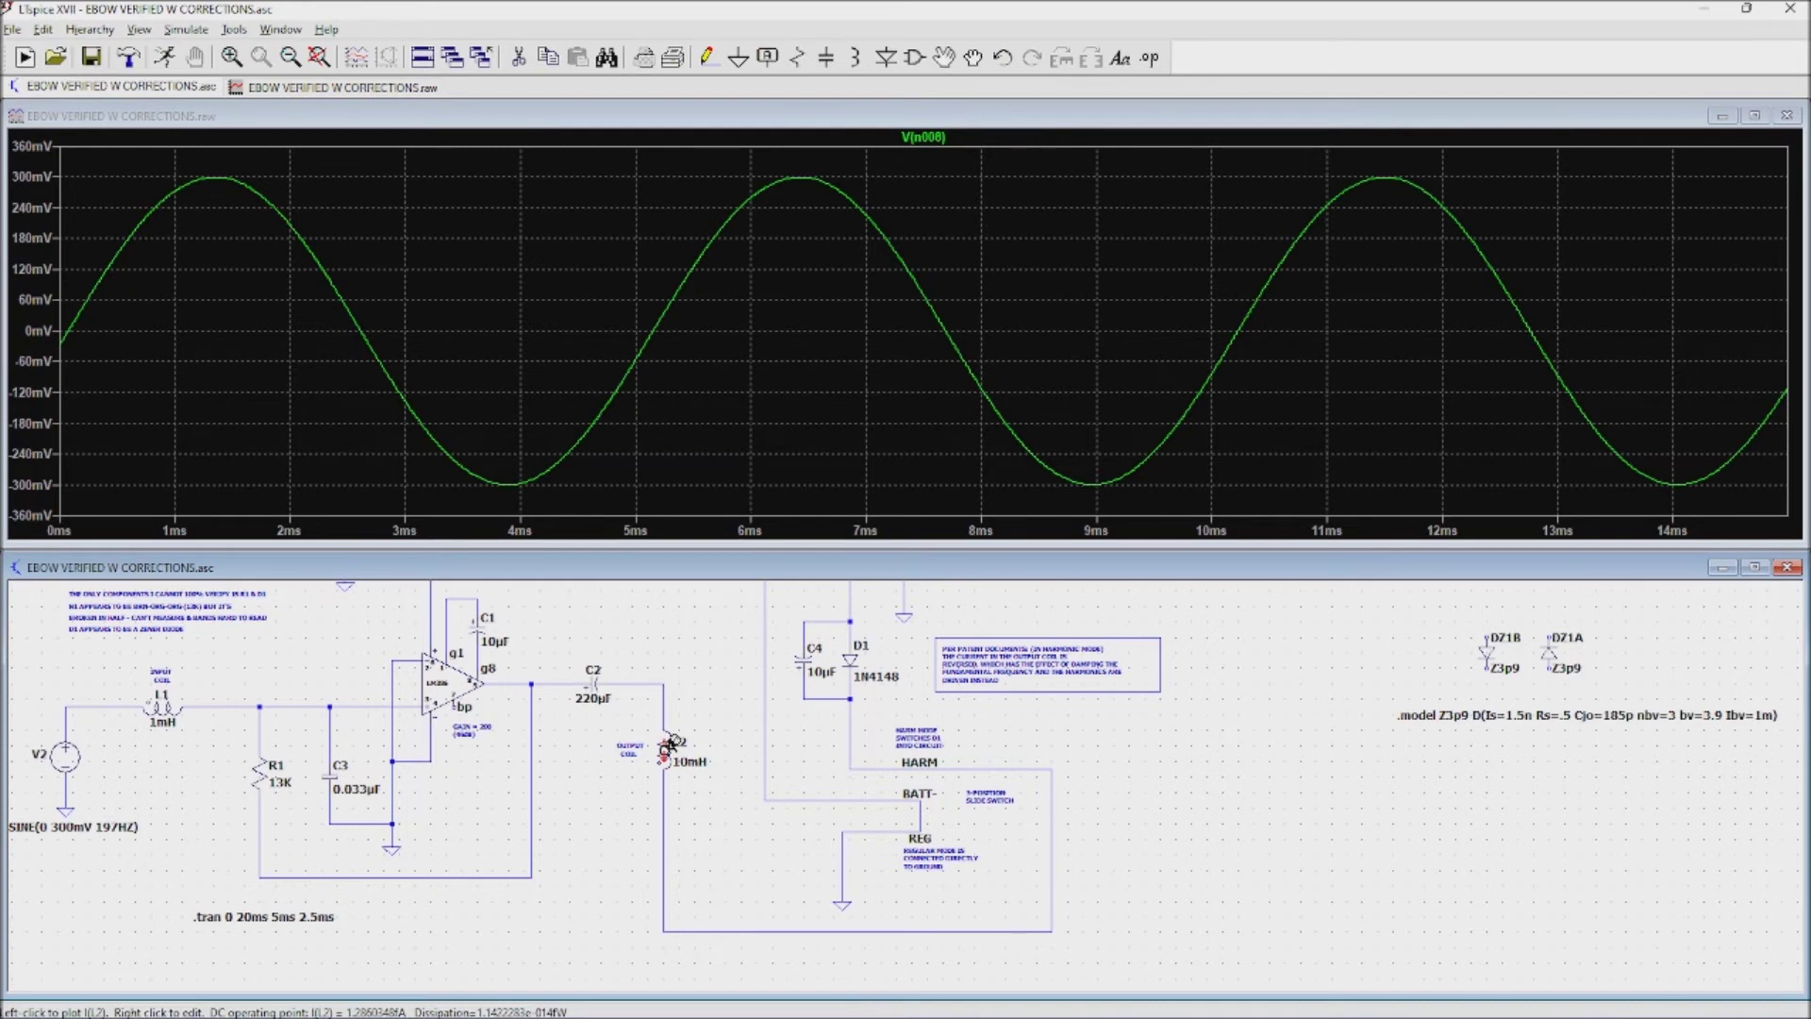
{"action": "left_click", "coordinate": [668, 747]}
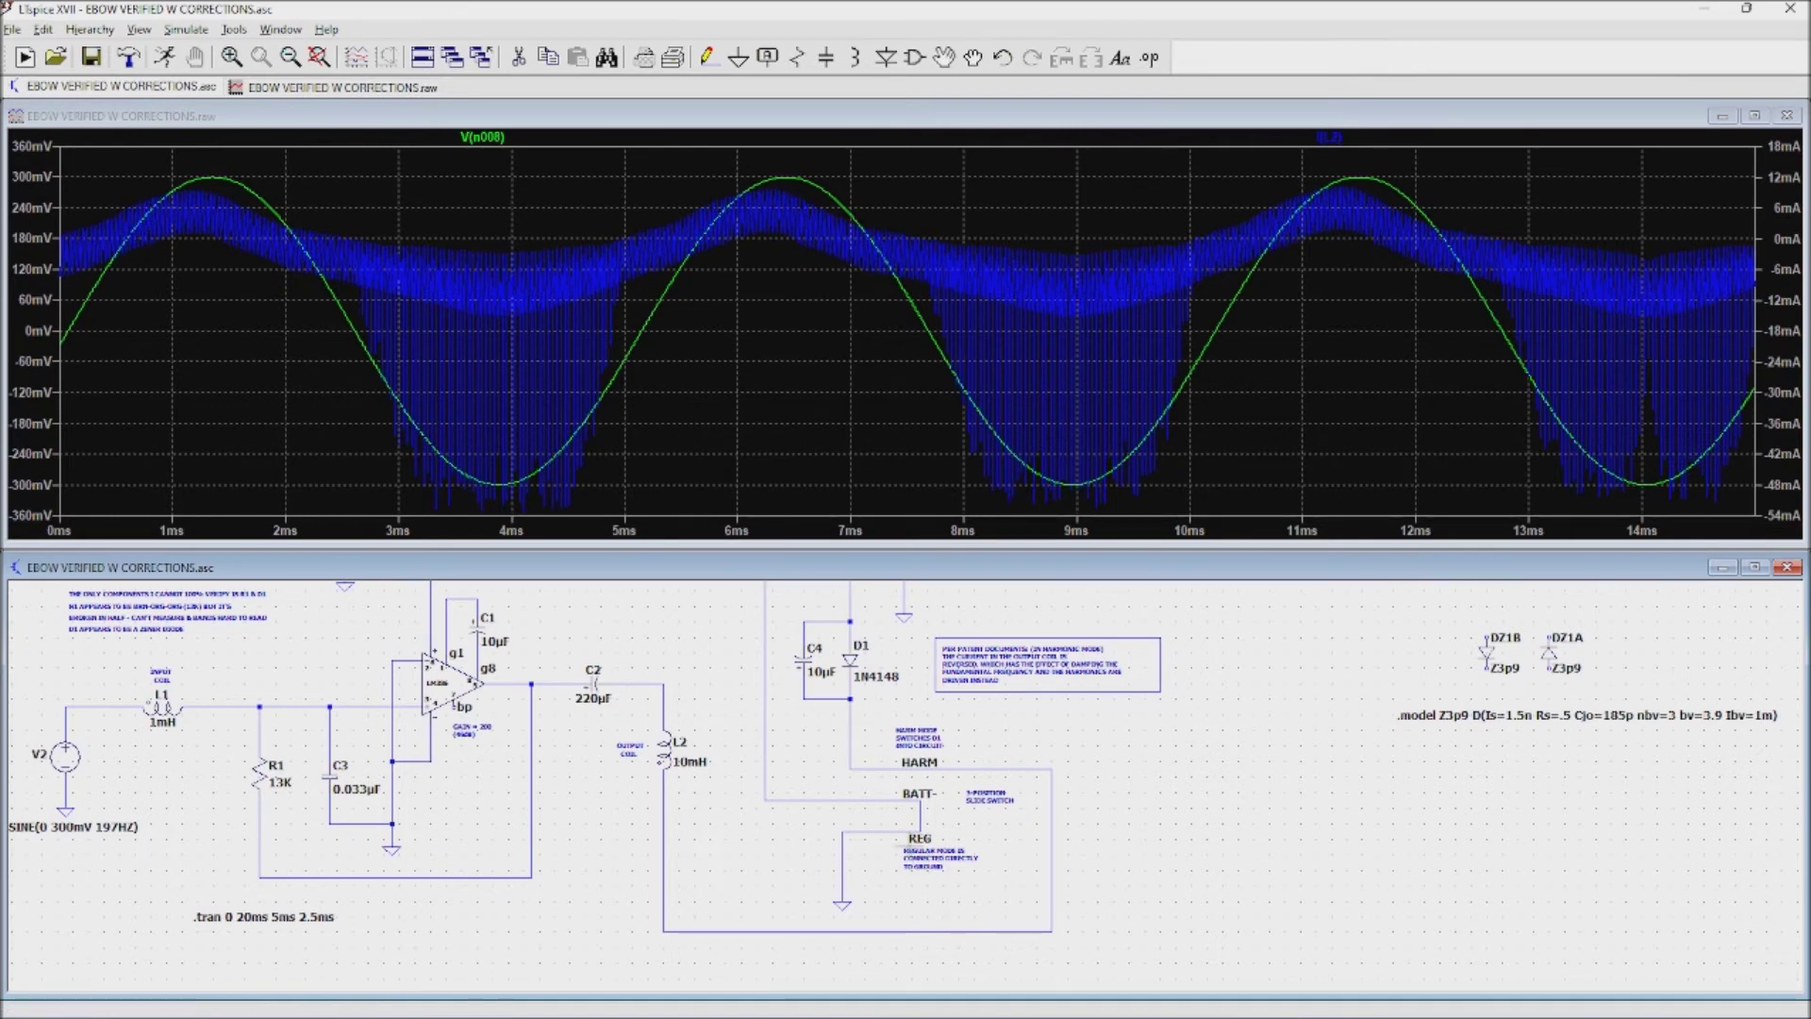
{"action": "scroll", "coordinate": [919, 825], "scroll_direction": "up", "scroll_amount": 3}
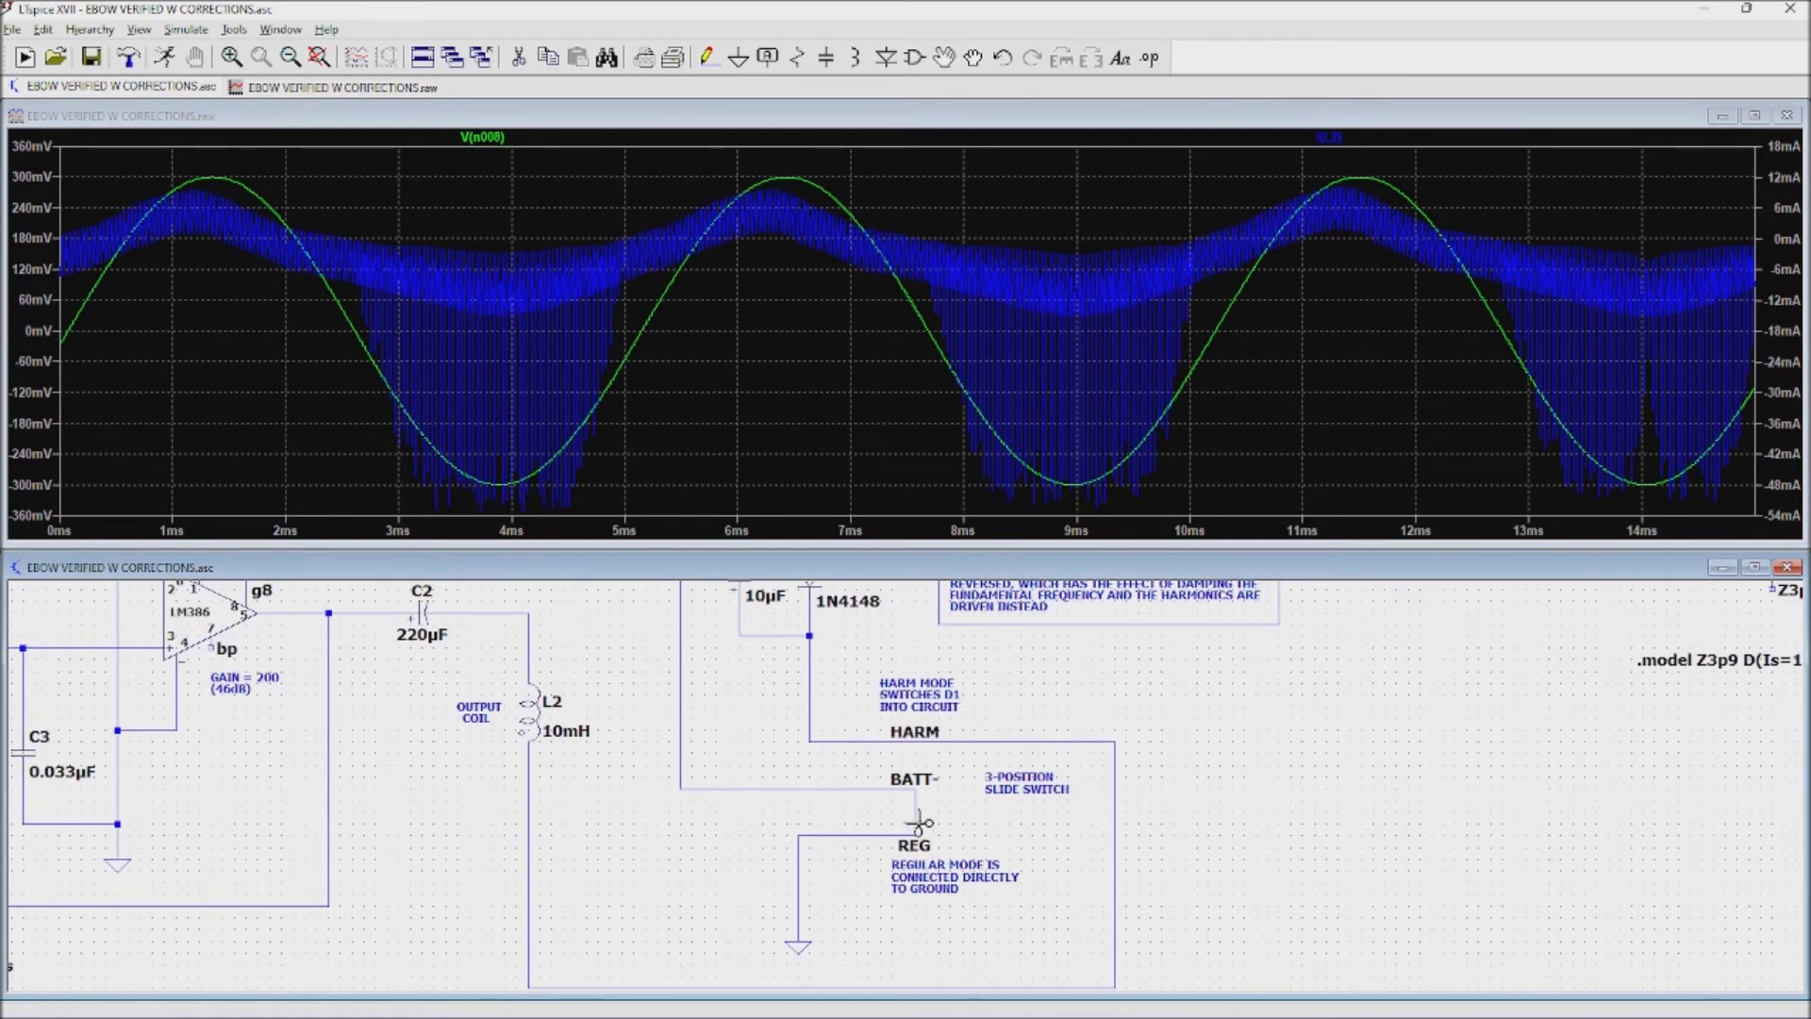
- Replace the BATT-–REG wire with a new wire from BATT- to the HARM line
{"action": "left_click", "coordinate": [915, 813]}
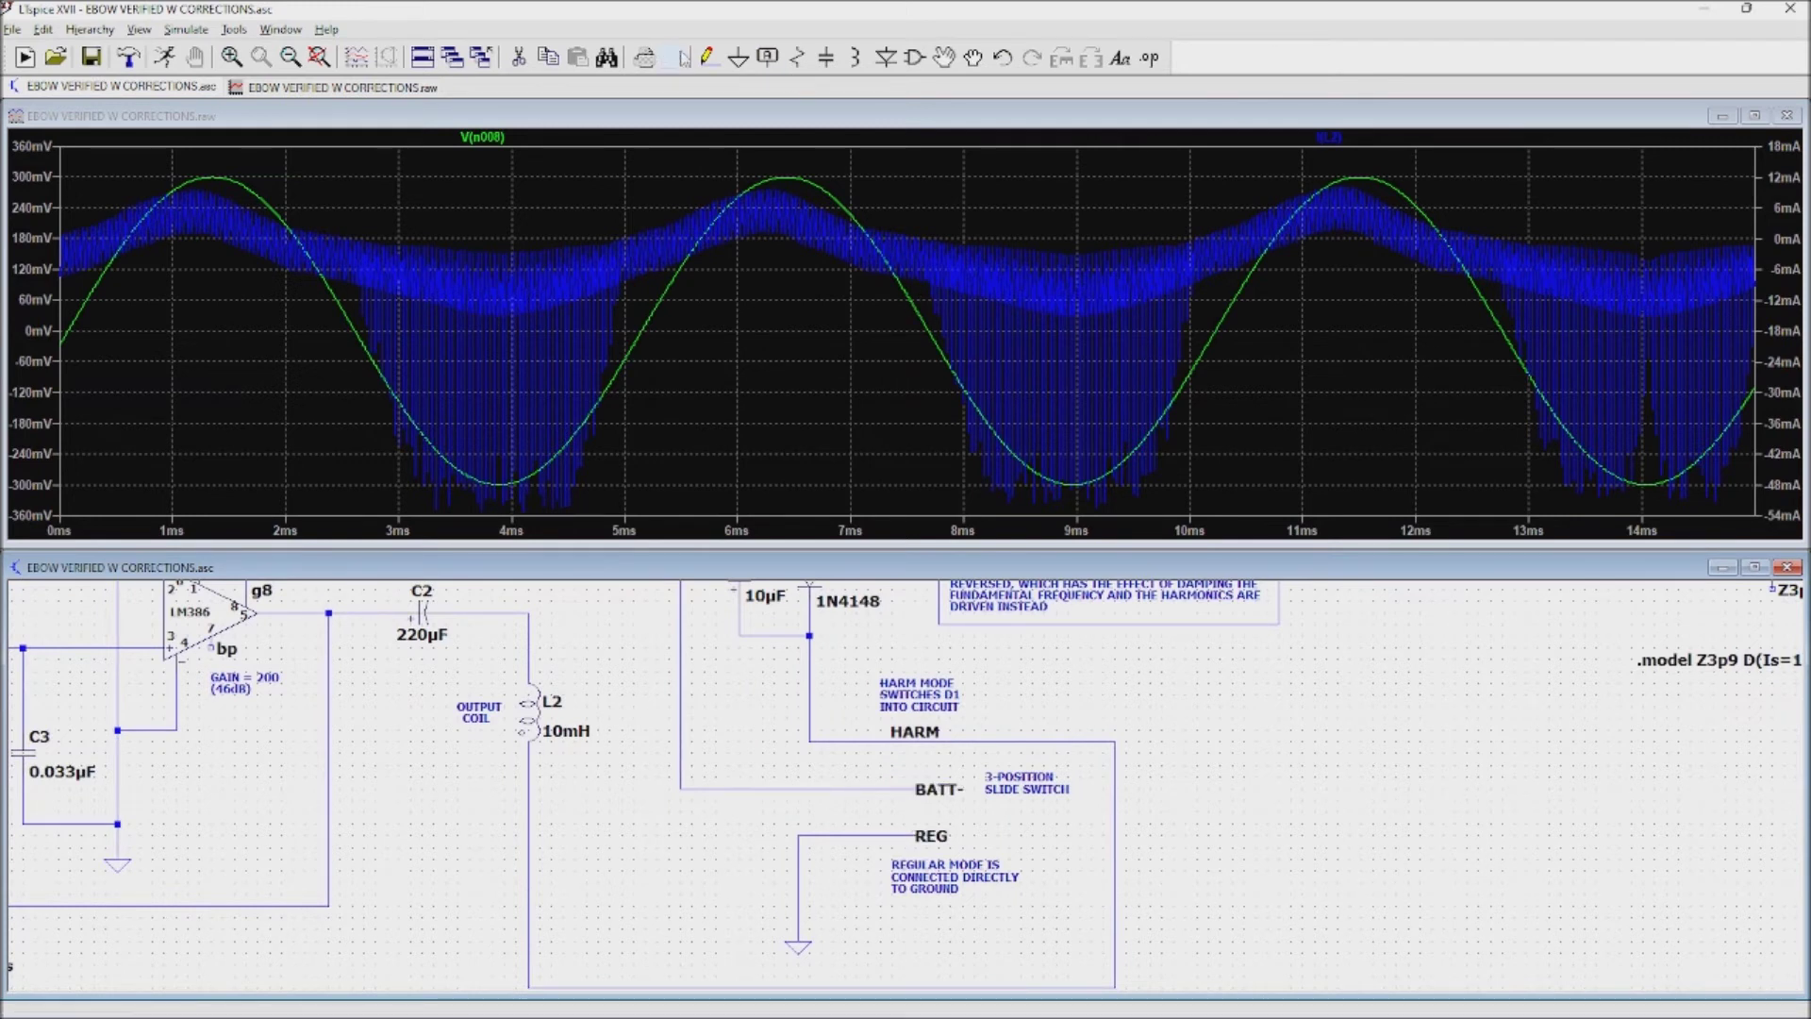
{"action": "left_click", "coordinate": [707, 58]}
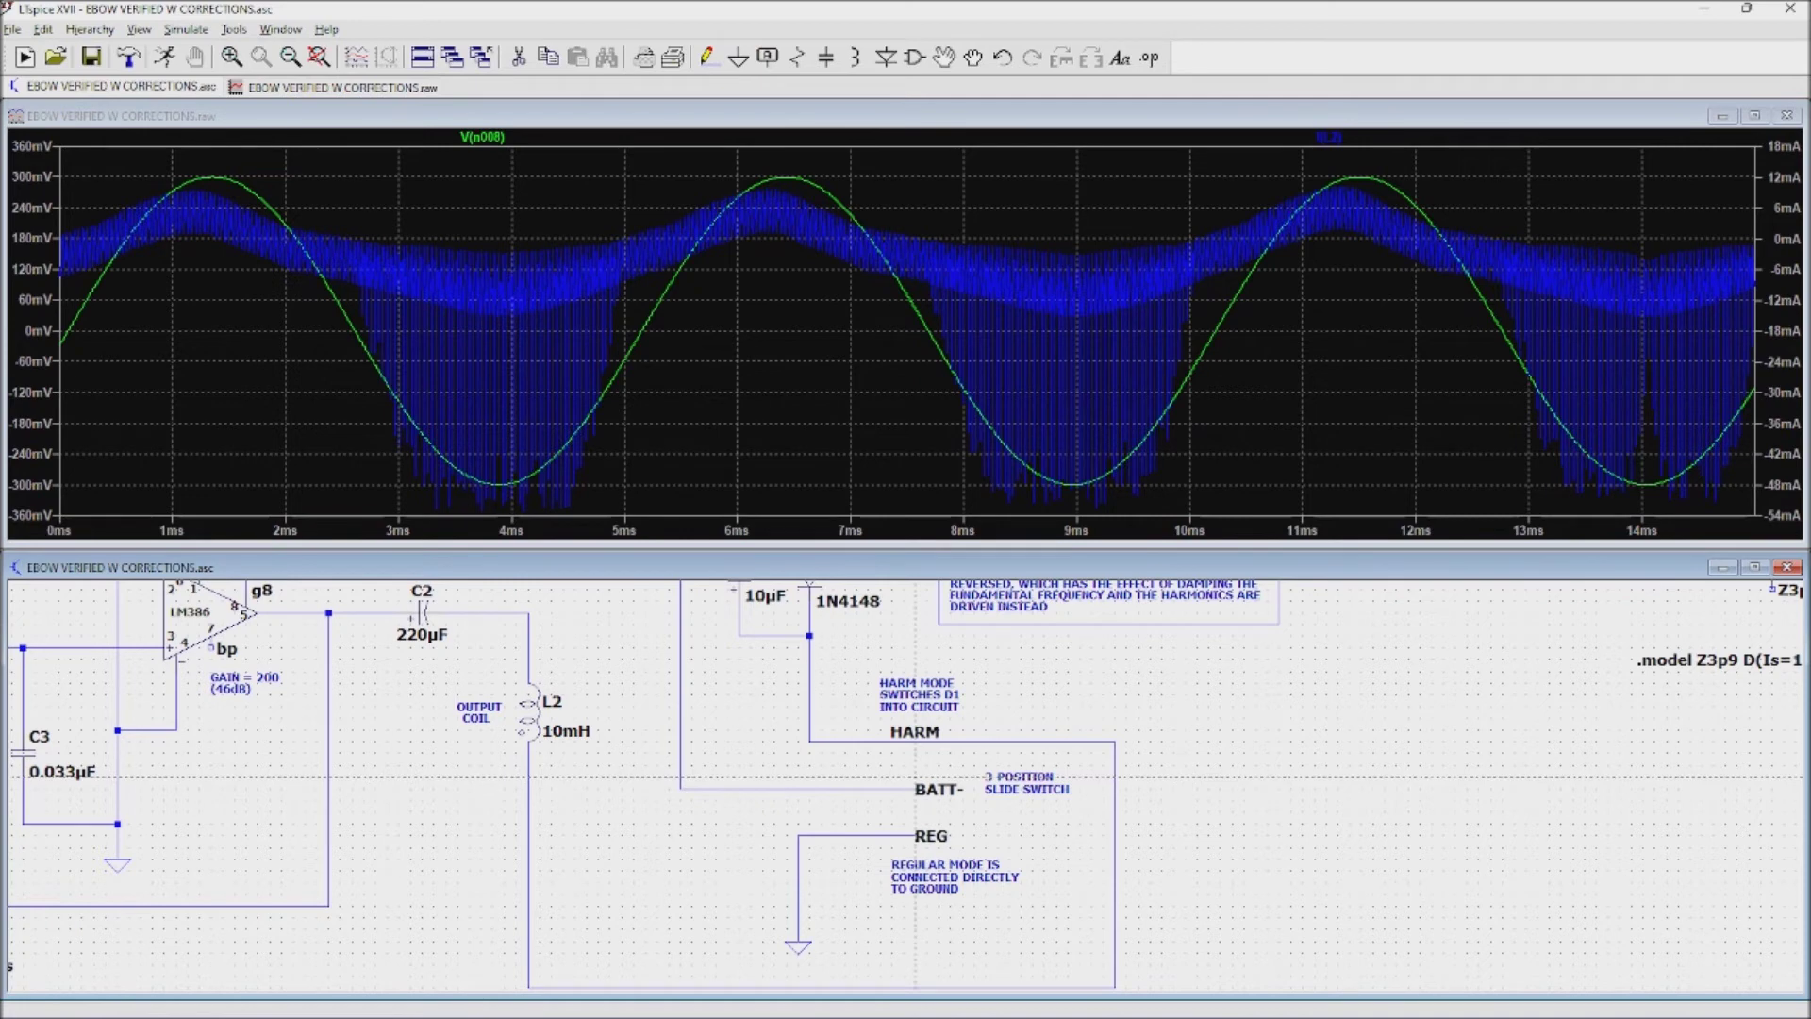
{"action": "left_click", "coordinate": [915, 788]}
{"action": "left_click", "coordinate": [915, 741]}
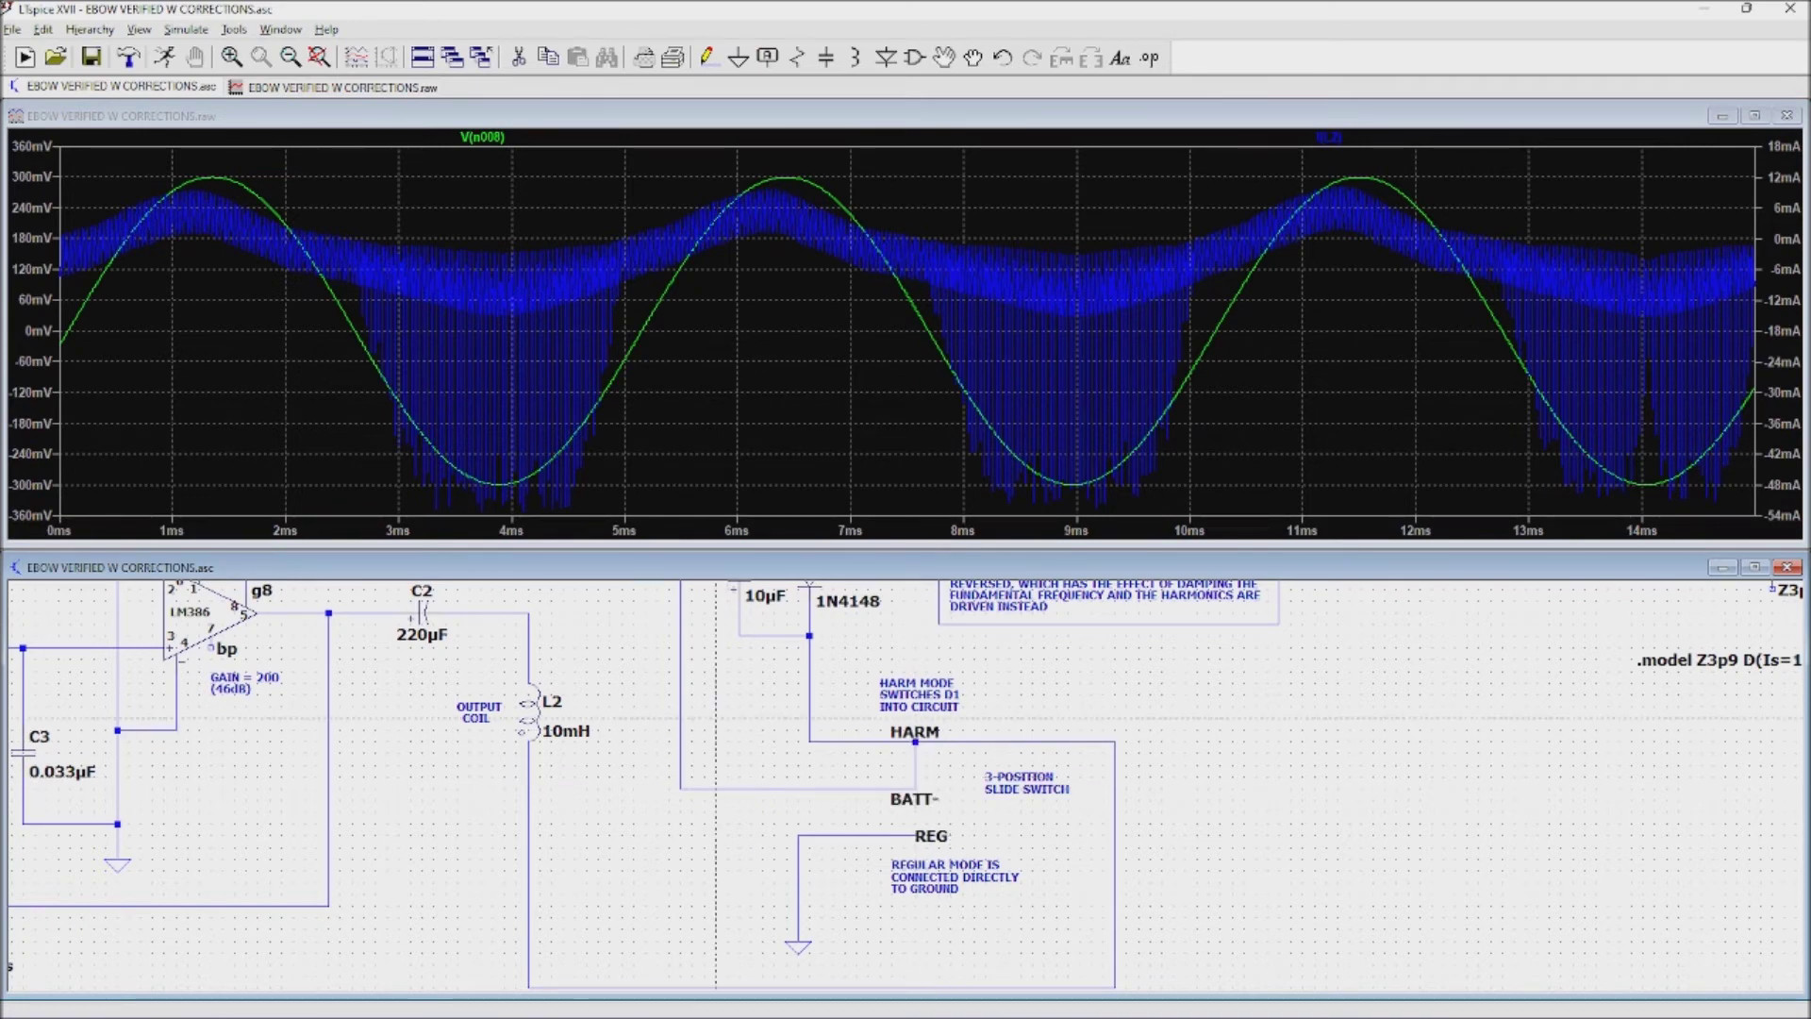
- Re-run the simulation to get the harmonic-mode L2 current bursting toward -54mA
{"action": "right_click", "coordinate": [734, 663]}
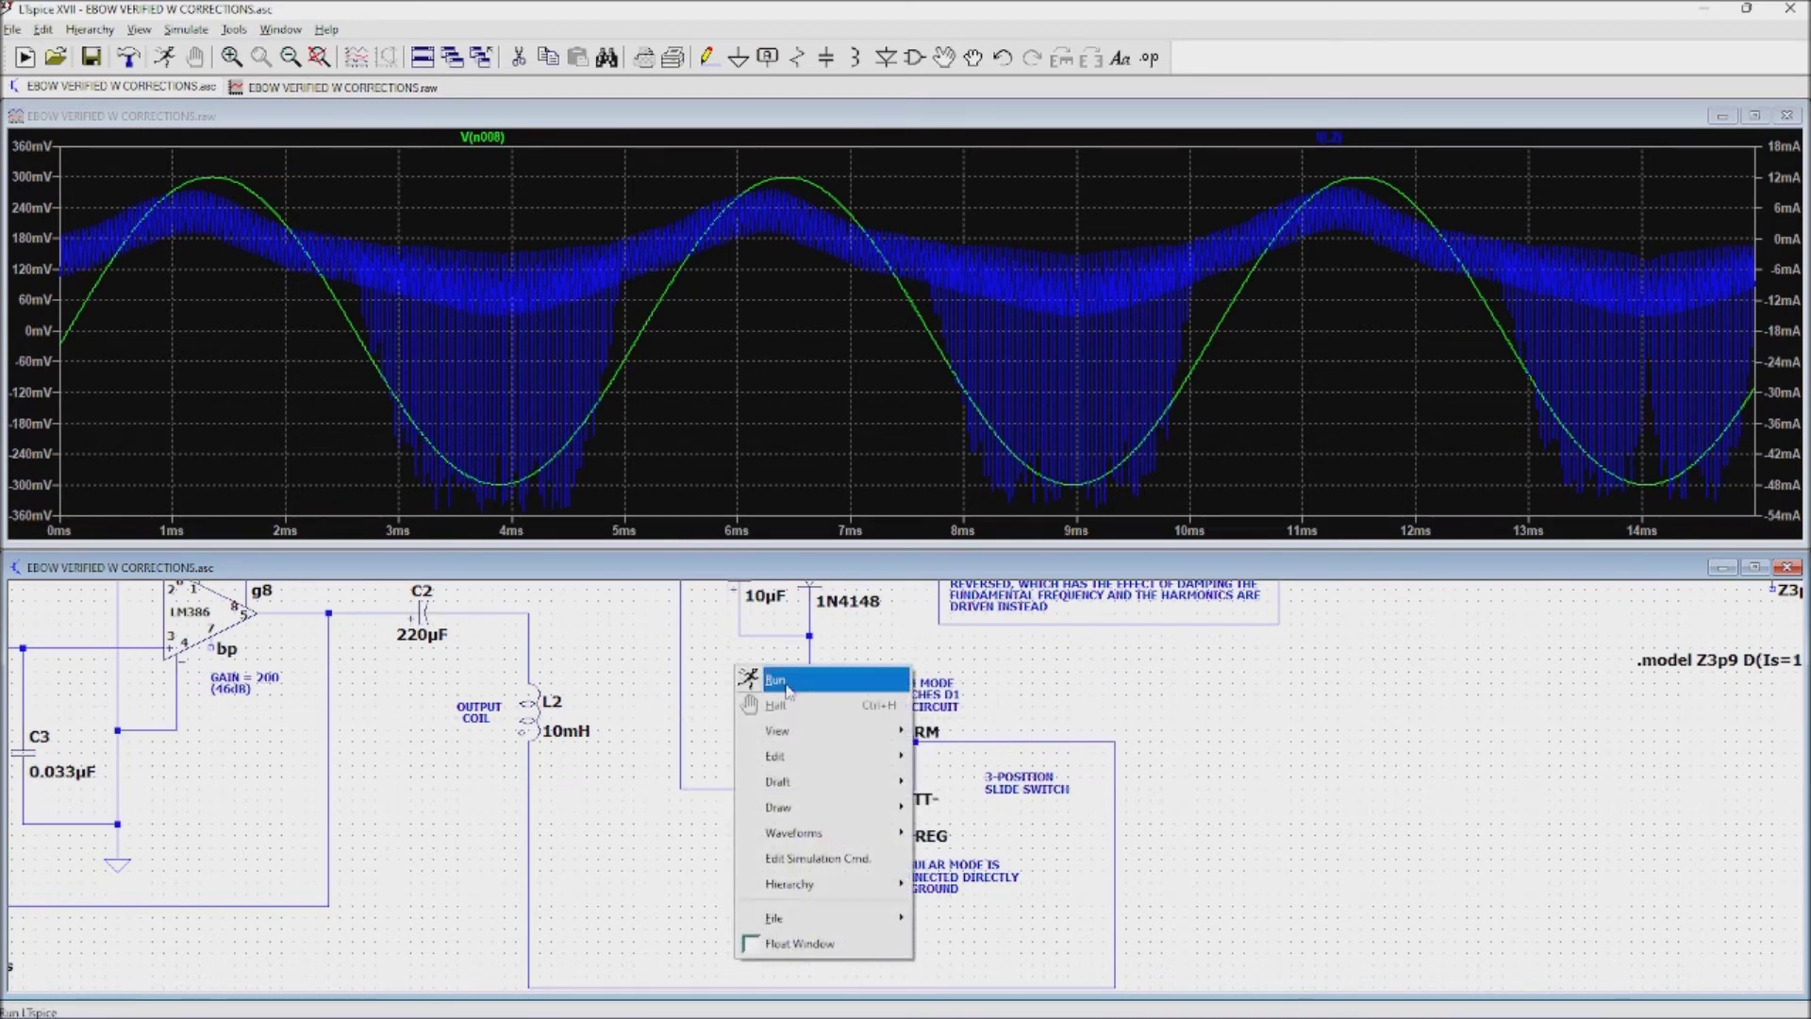
{"action": "left_click", "coordinate": [768, 677]}
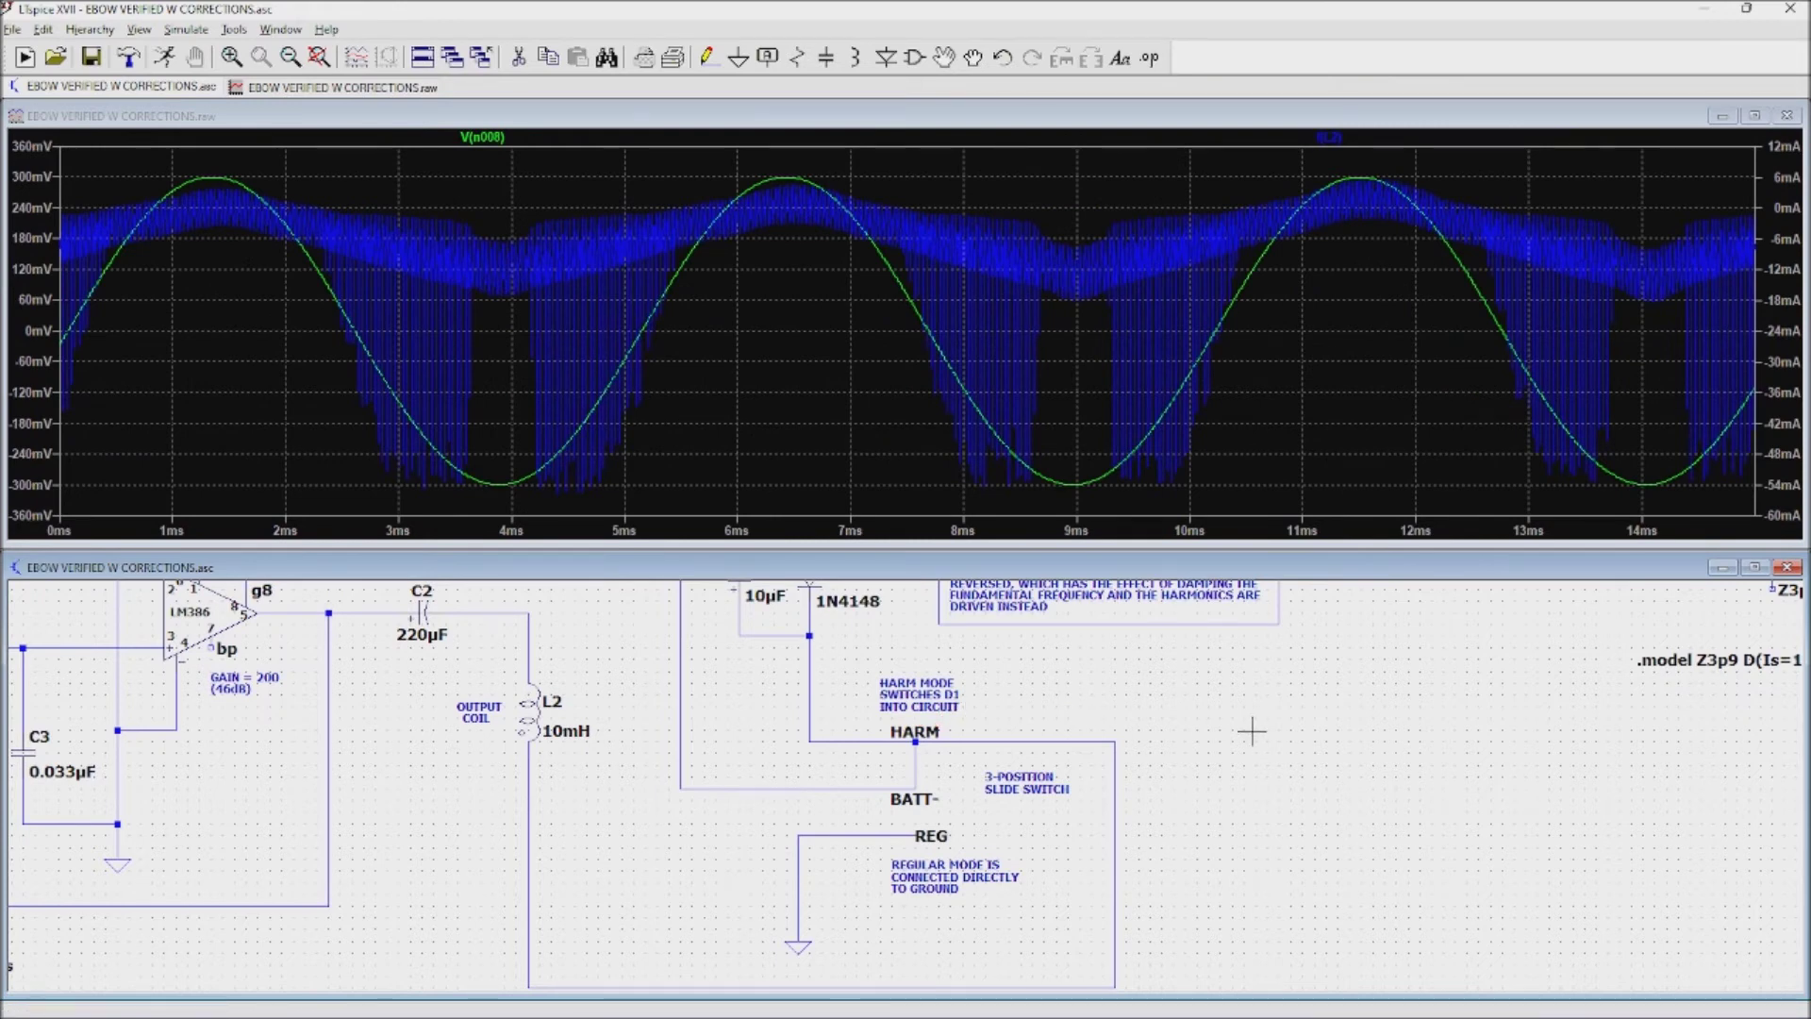
{"action": "scroll", "coordinate": [1253, 732], "scroll_direction": "down", "scroll_amount": 1}
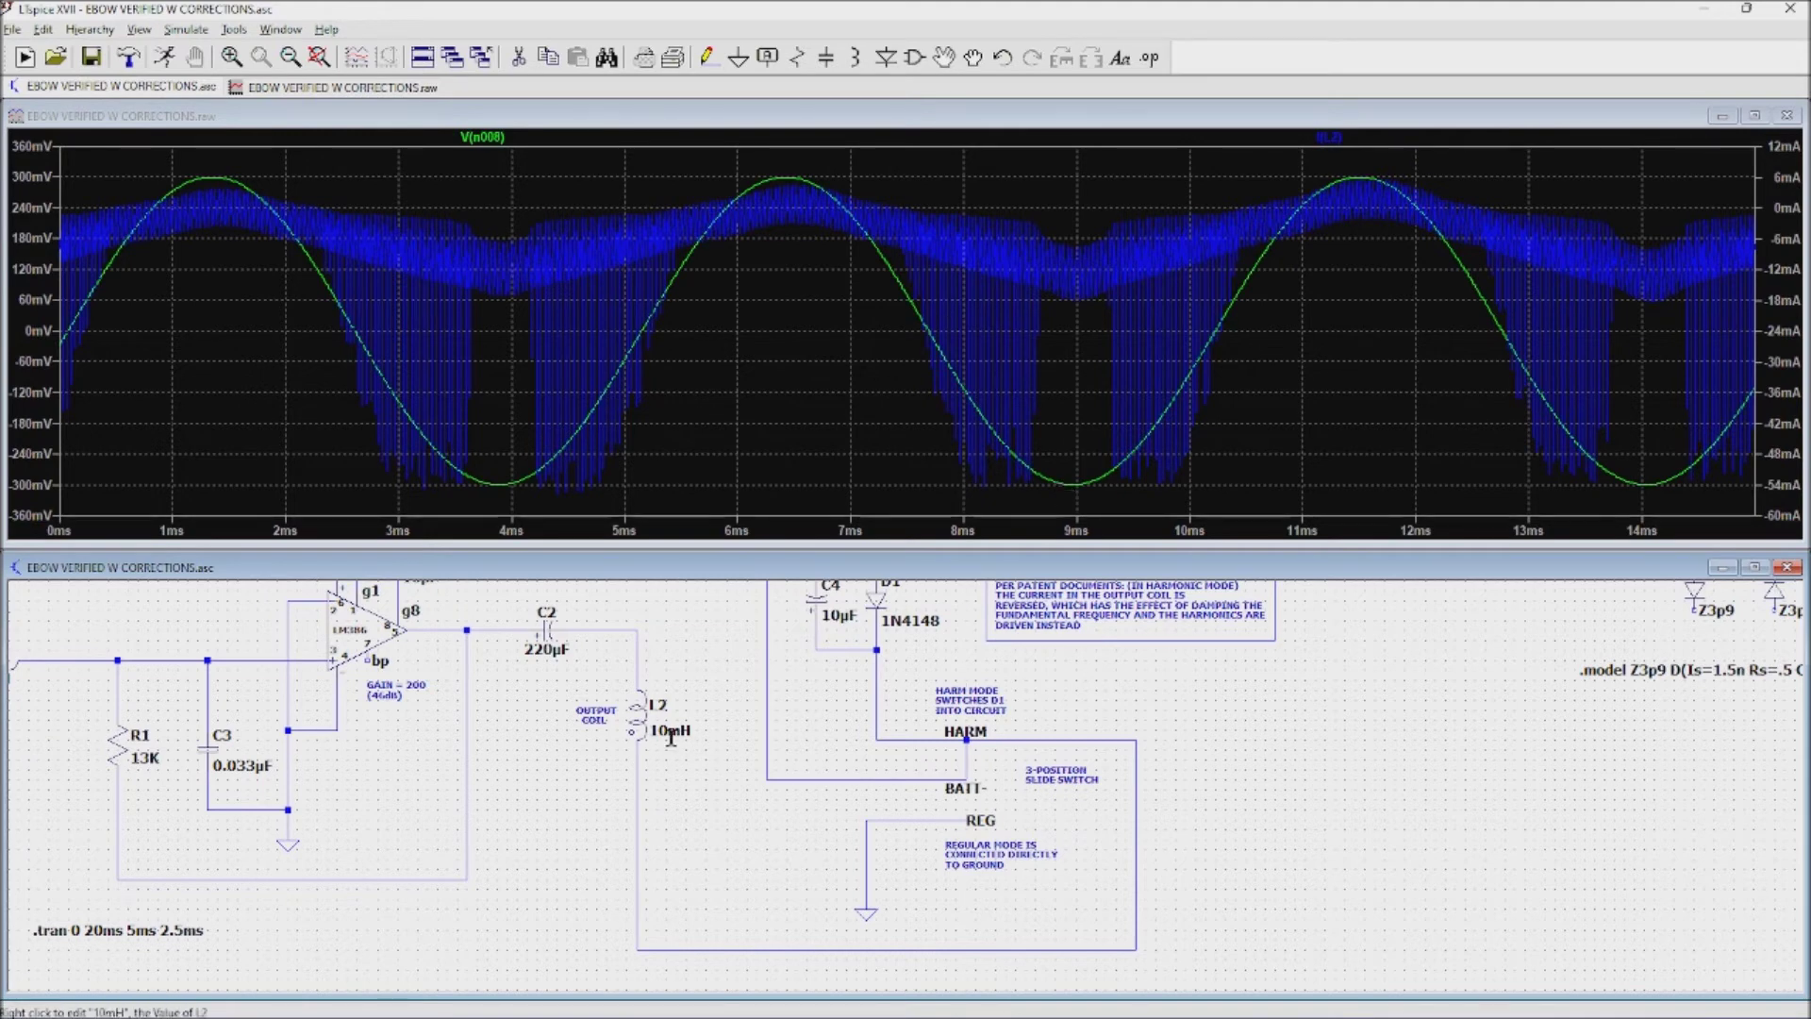
{"action": "scroll", "coordinate": [674, 792], "scroll_direction": "down", "scroll_amount": 2}
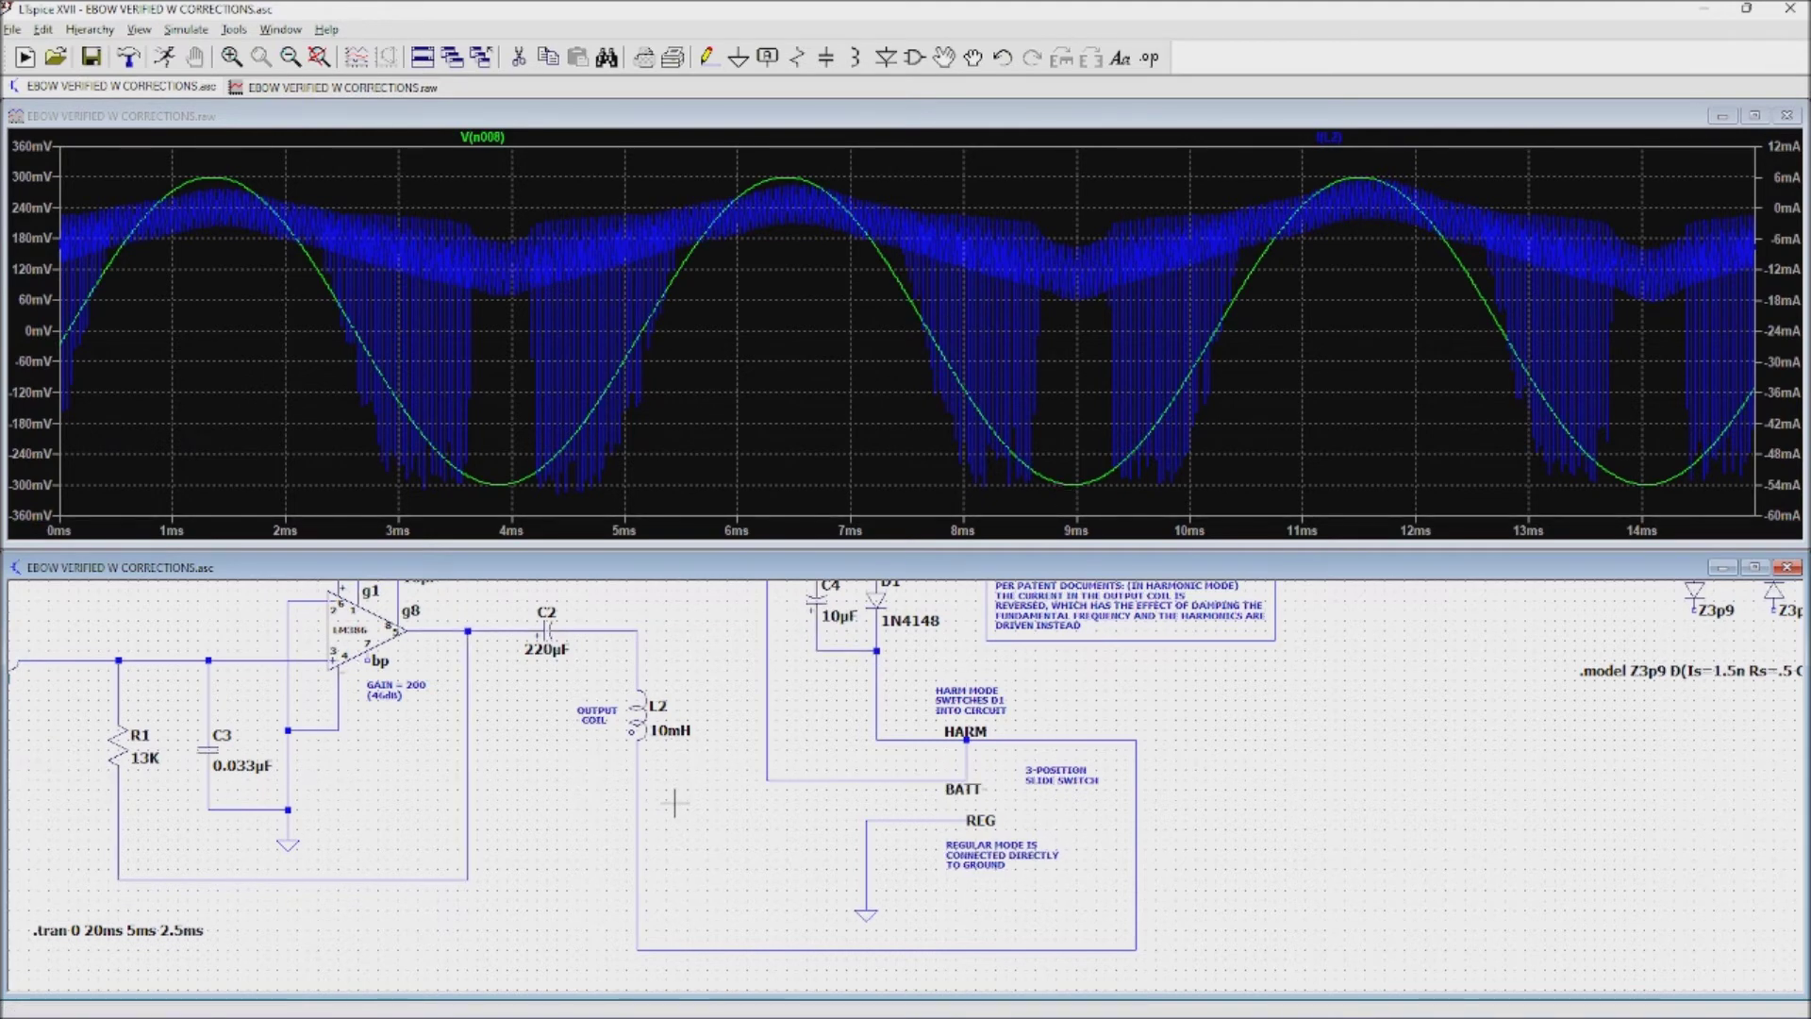
{"action": "scroll", "coordinate": [675, 804], "scroll_direction": "down", "scroll_amount": 3}
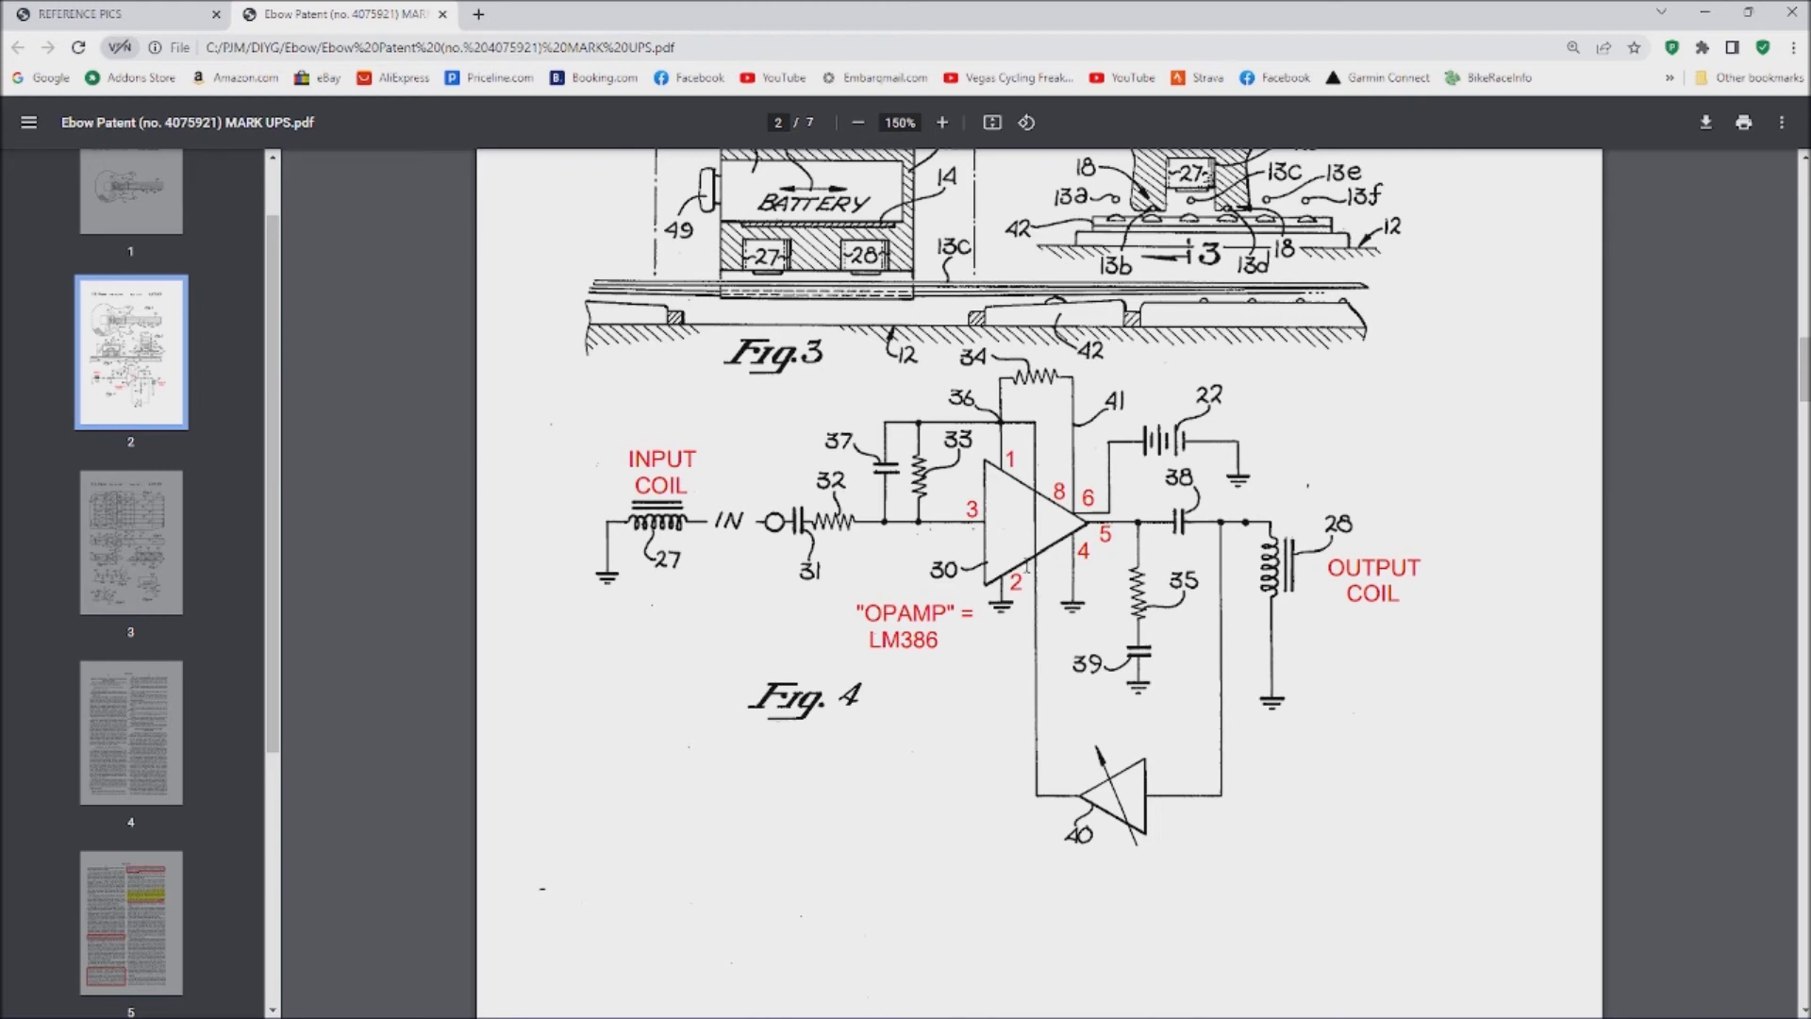
- Scroll the Ebow patent PDF down to Sheet 2 of 2 with Fig. 5 and Fig. 6
{"action": "scroll", "coordinate": [1037, 585], "scroll_direction": "down", "scroll_amount": 20}
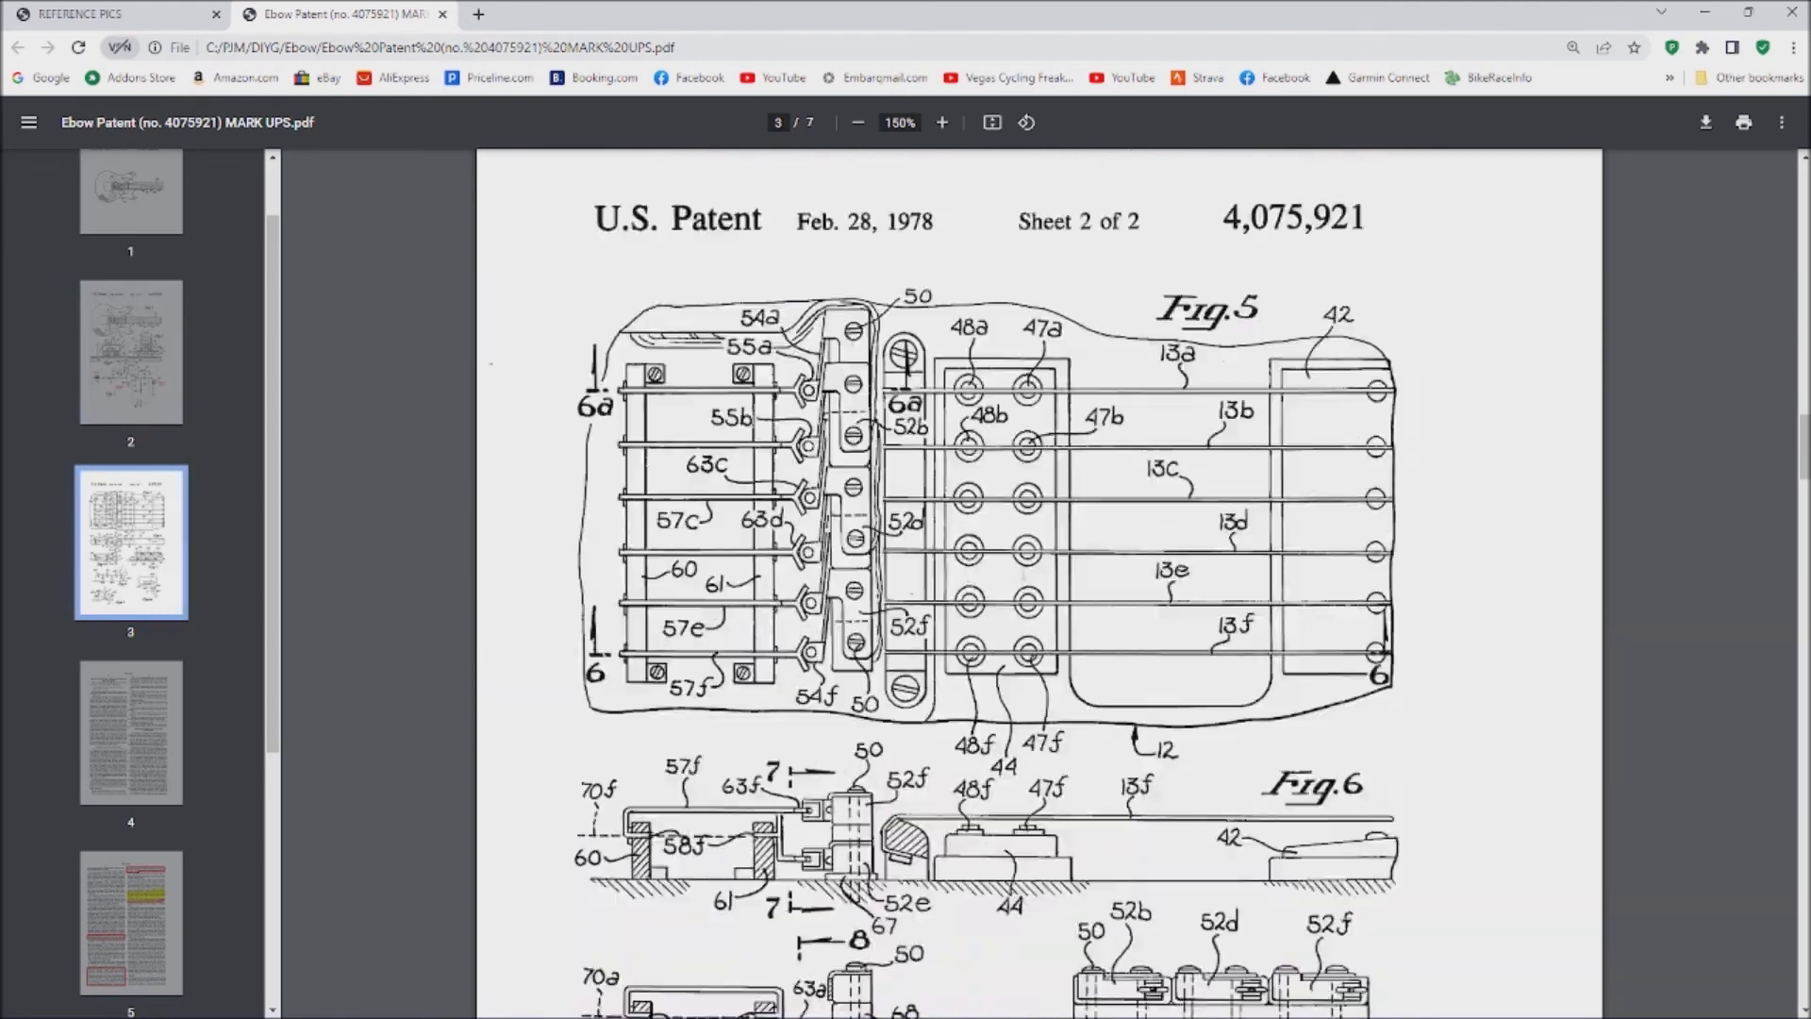
- Scroll the patent PDF to page 5 to read the red-boxed ALNICO-5 coil core passages
{"action": "scroll", "coordinate": [1038, 585], "scroll_direction": "down", "scroll_amount": 13}
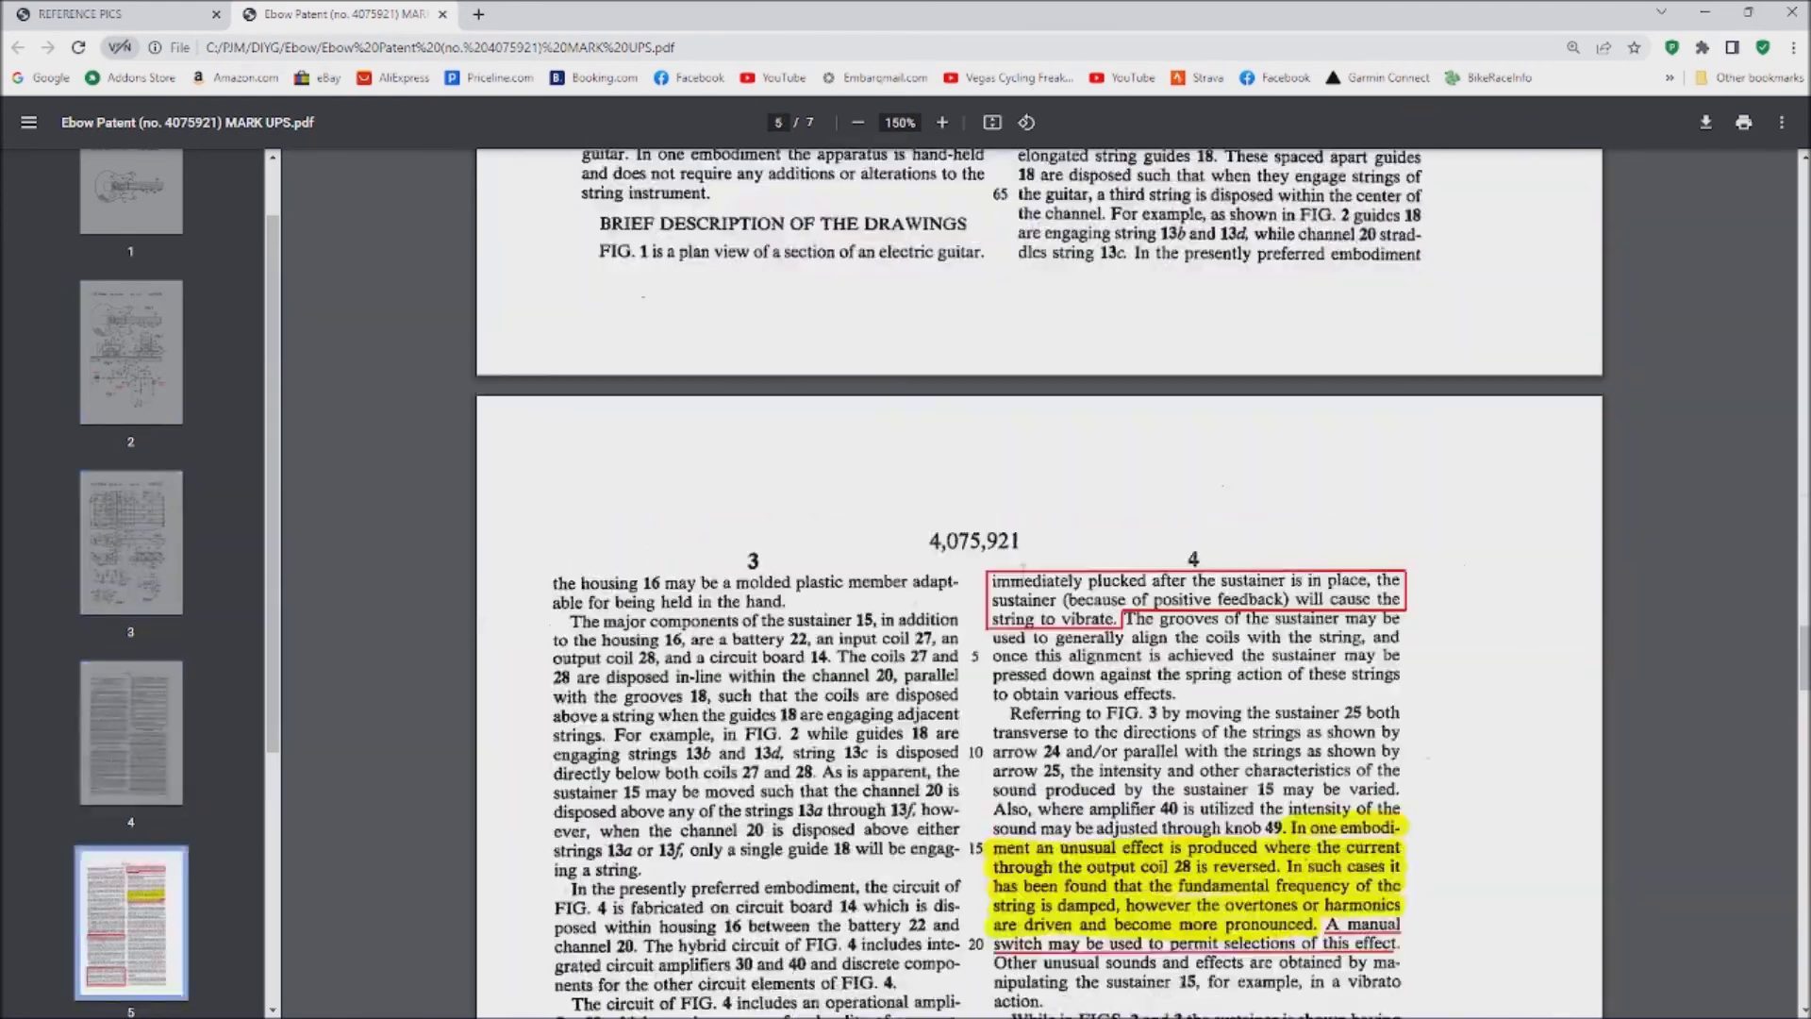
{"action": "scroll", "coordinate": [1037, 585], "scroll_direction": "down", "scroll_amount": 5}
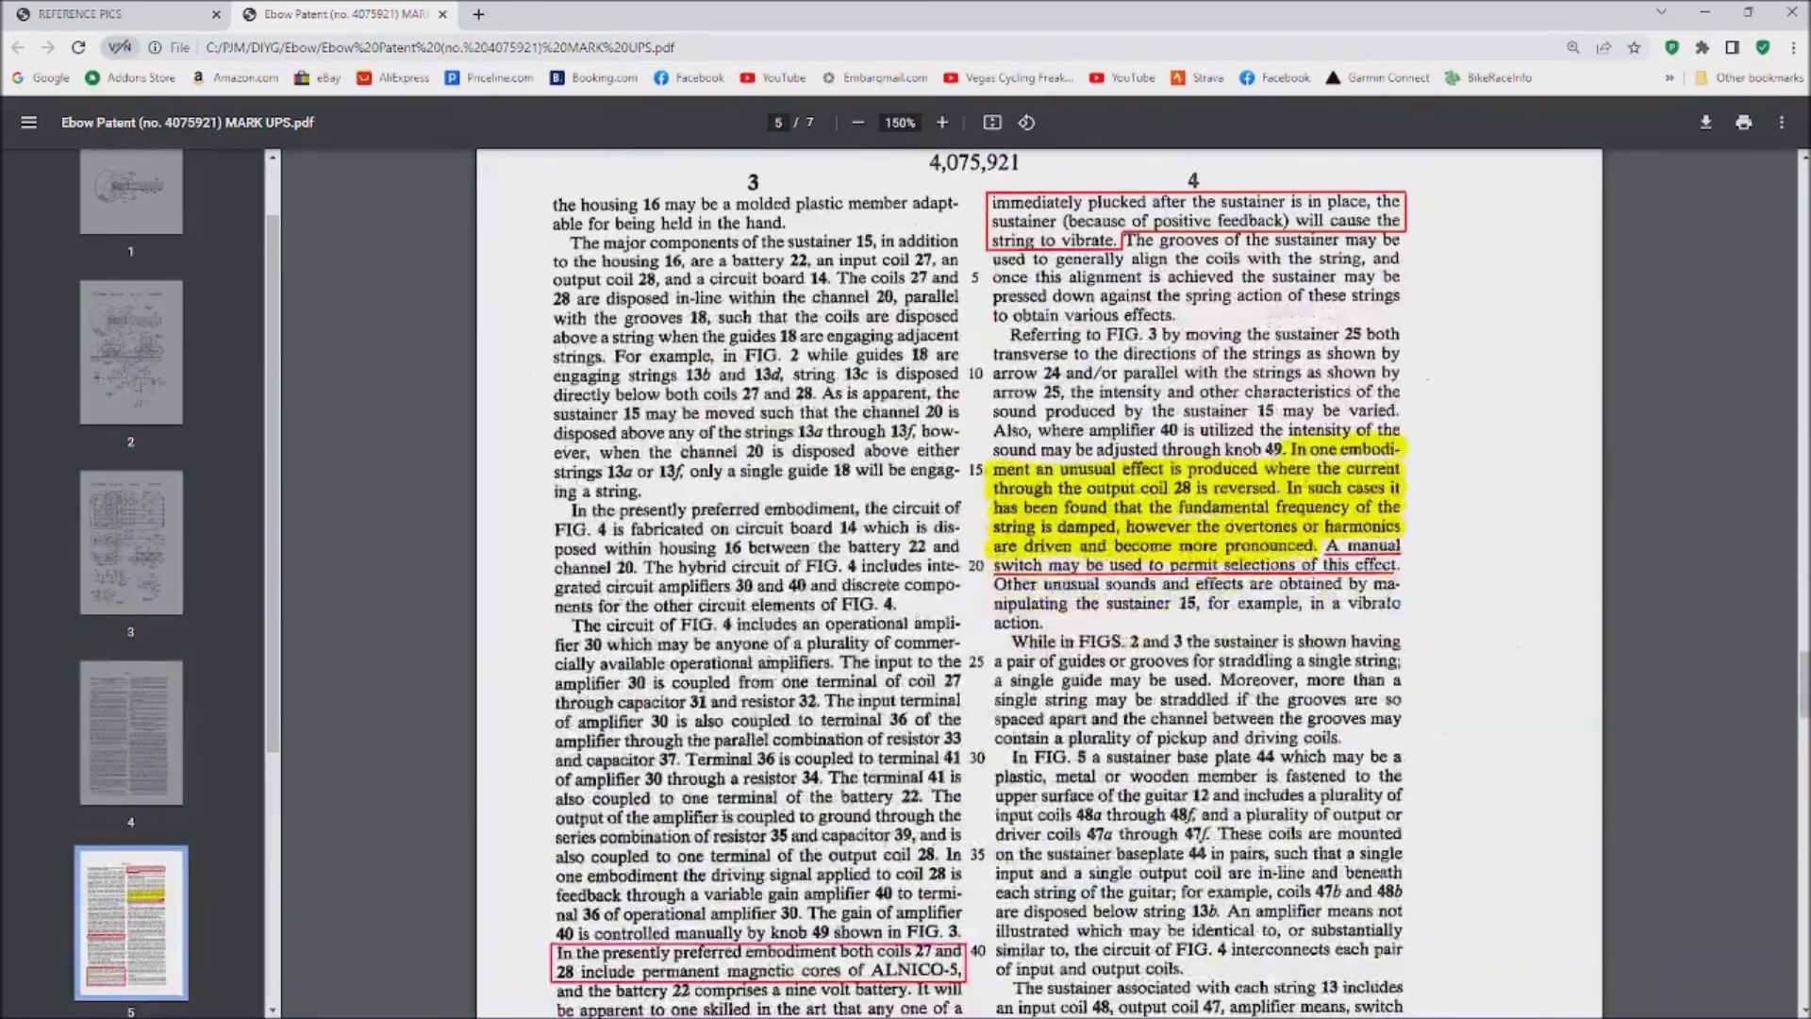
{"action": "scroll", "coordinate": [981, 579], "scroll_direction": "down", "scroll_amount": 4}
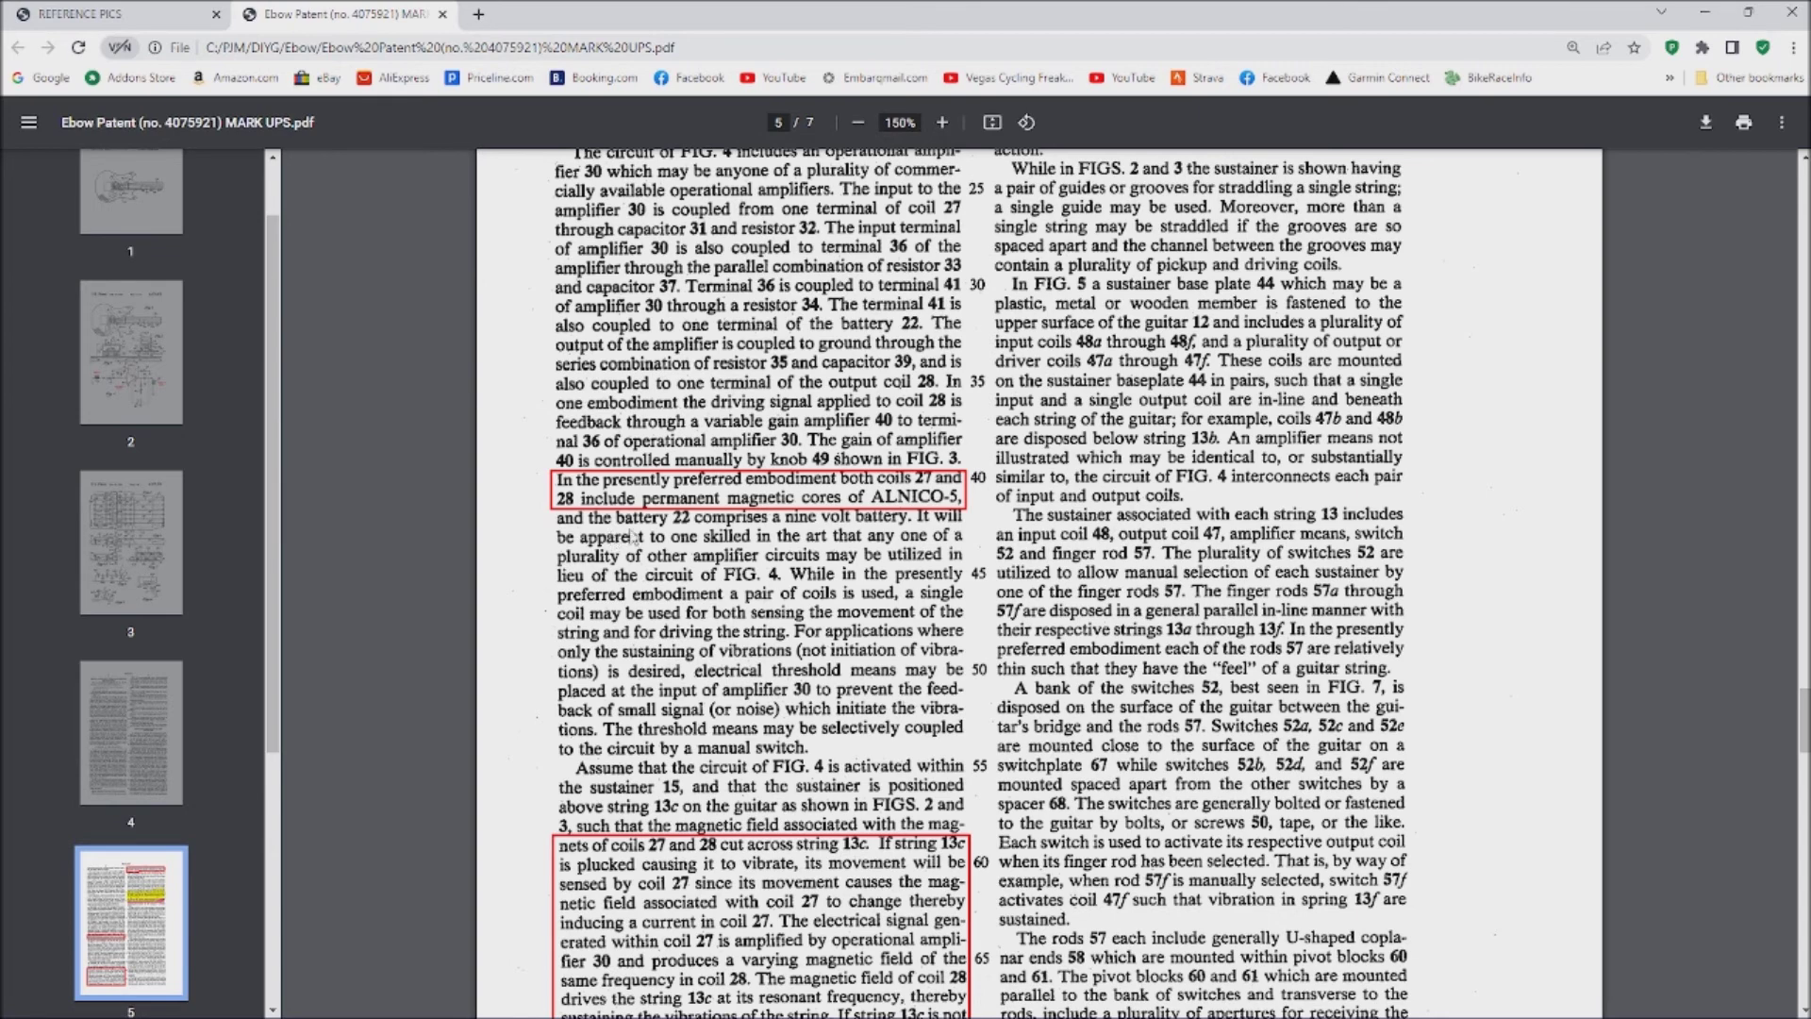
{"action": "scroll", "coordinate": [709, 492], "scroll_direction": "down", "scroll_amount": 2}
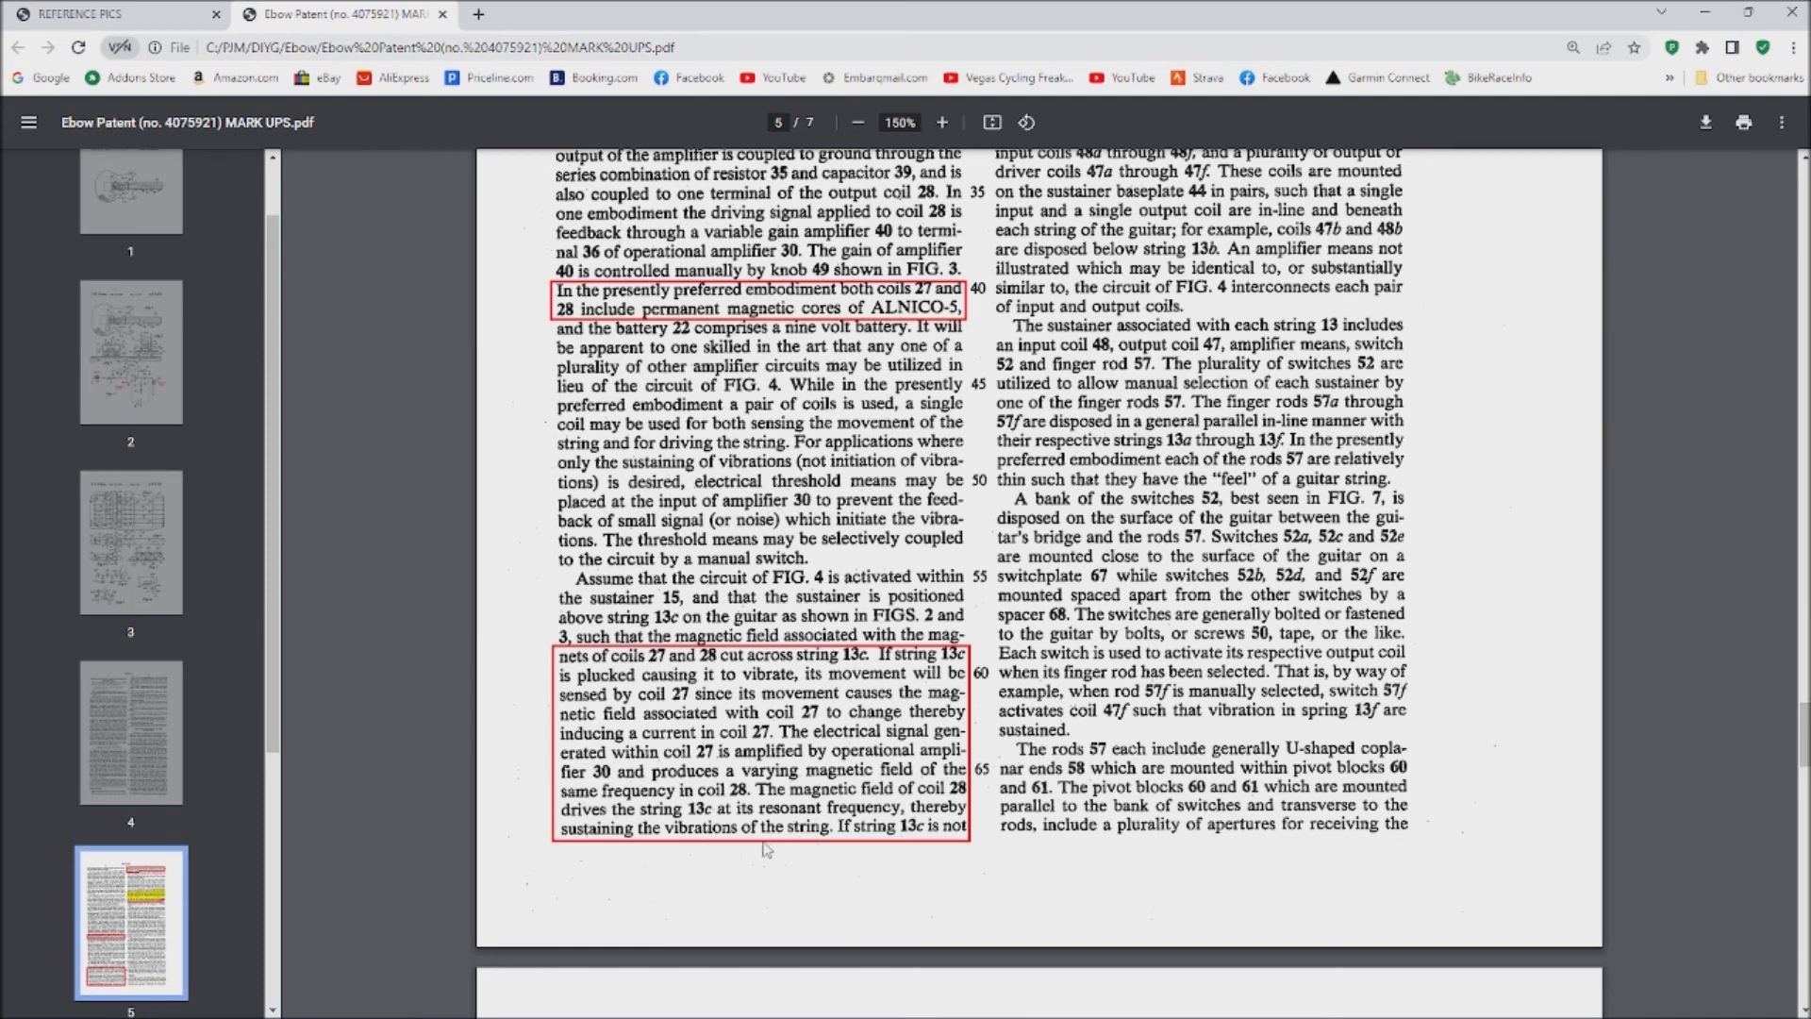
{"action": "scroll", "coordinate": [766, 849], "scroll_direction": "up", "scroll_amount": 9}
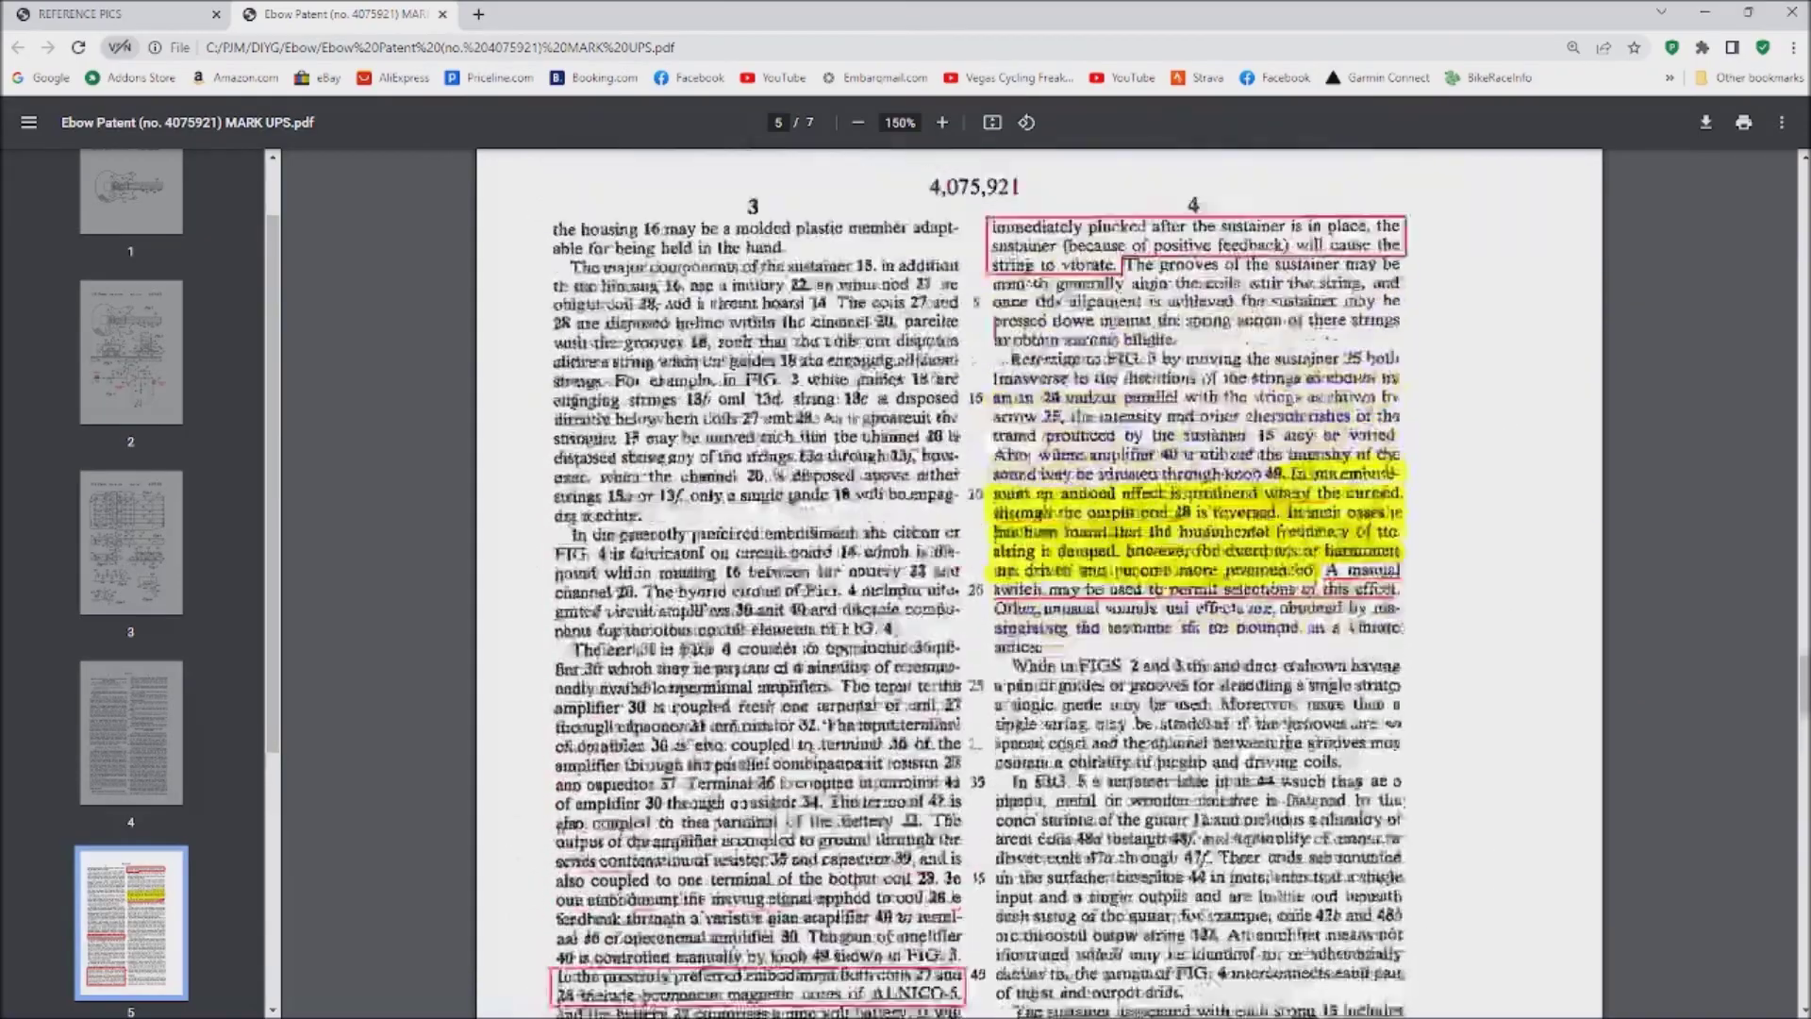
- Scroll through patent page 5 to the highlighted passage on reversing output coil 28's current
{"action": "scroll", "coordinate": [791, 819], "scroll_direction": "down", "scroll_amount": 1}
{"action": "scroll", "coordinate": [900, 425], "scroll_direction": "down", "scroll_amount": 1}
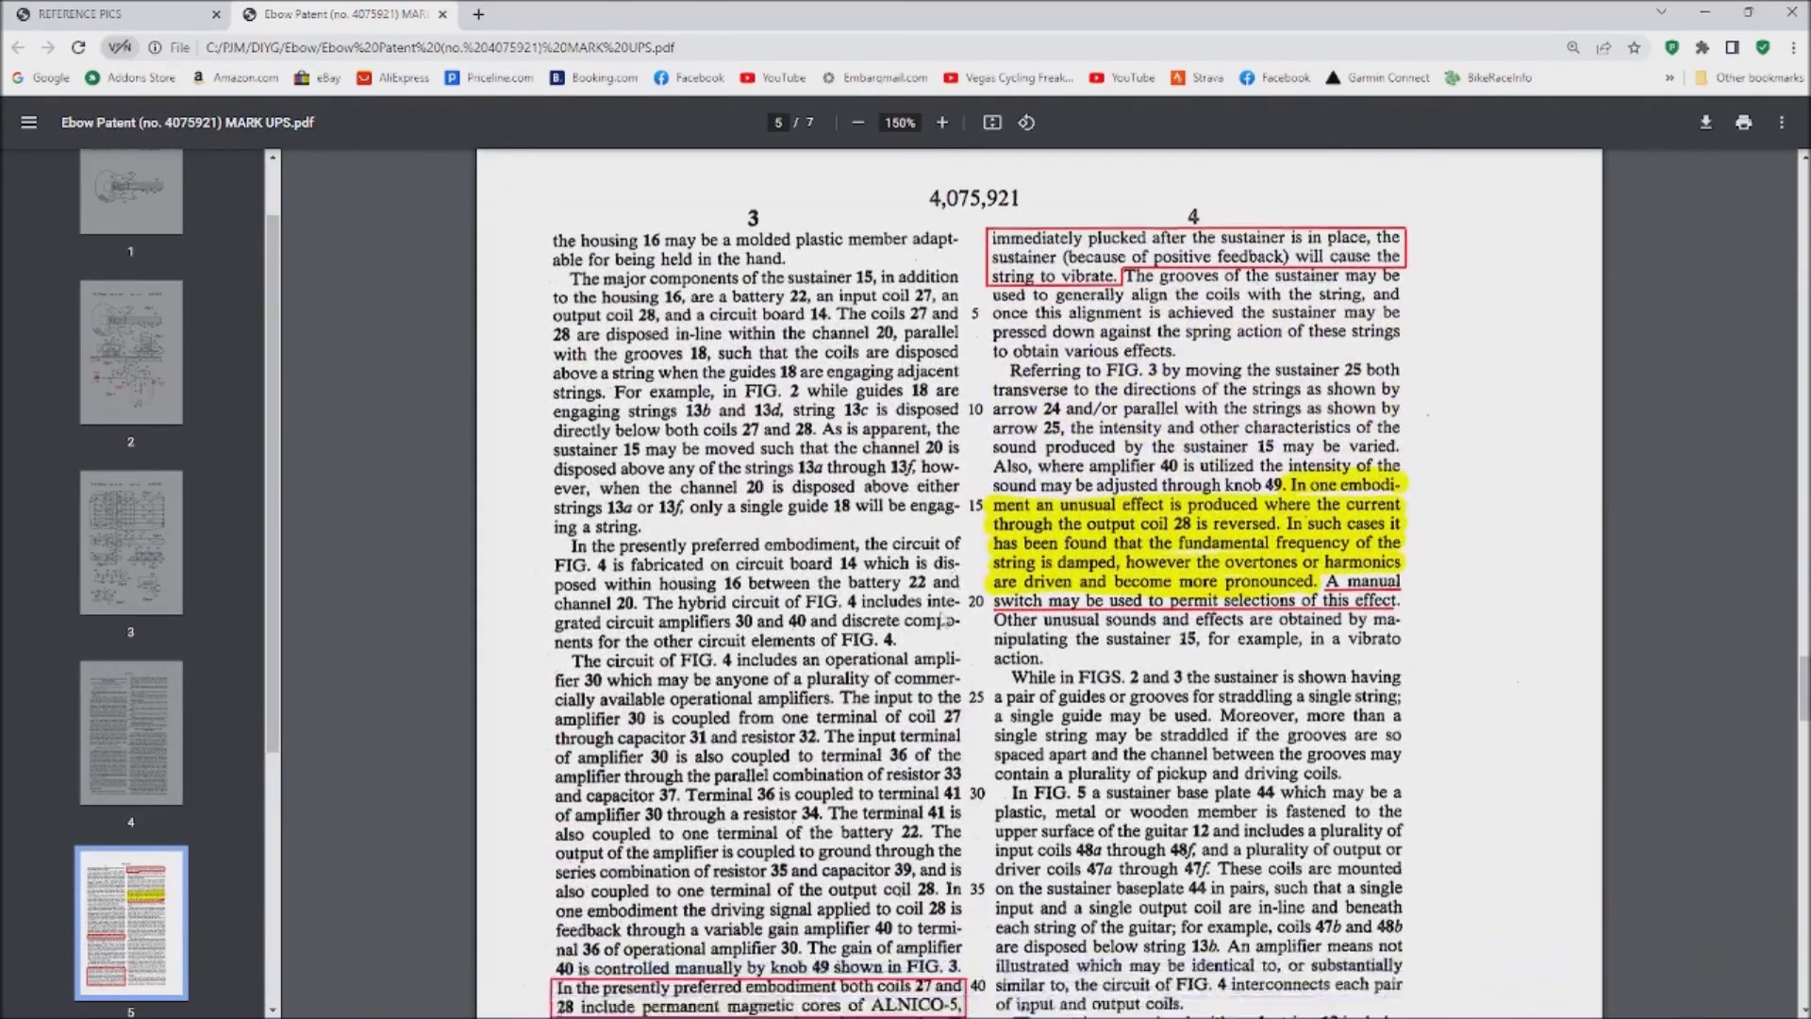
{"action": "scroll", "coordinate": [991, 396], "scroll_direction": "up", "scroll_amount": 1}
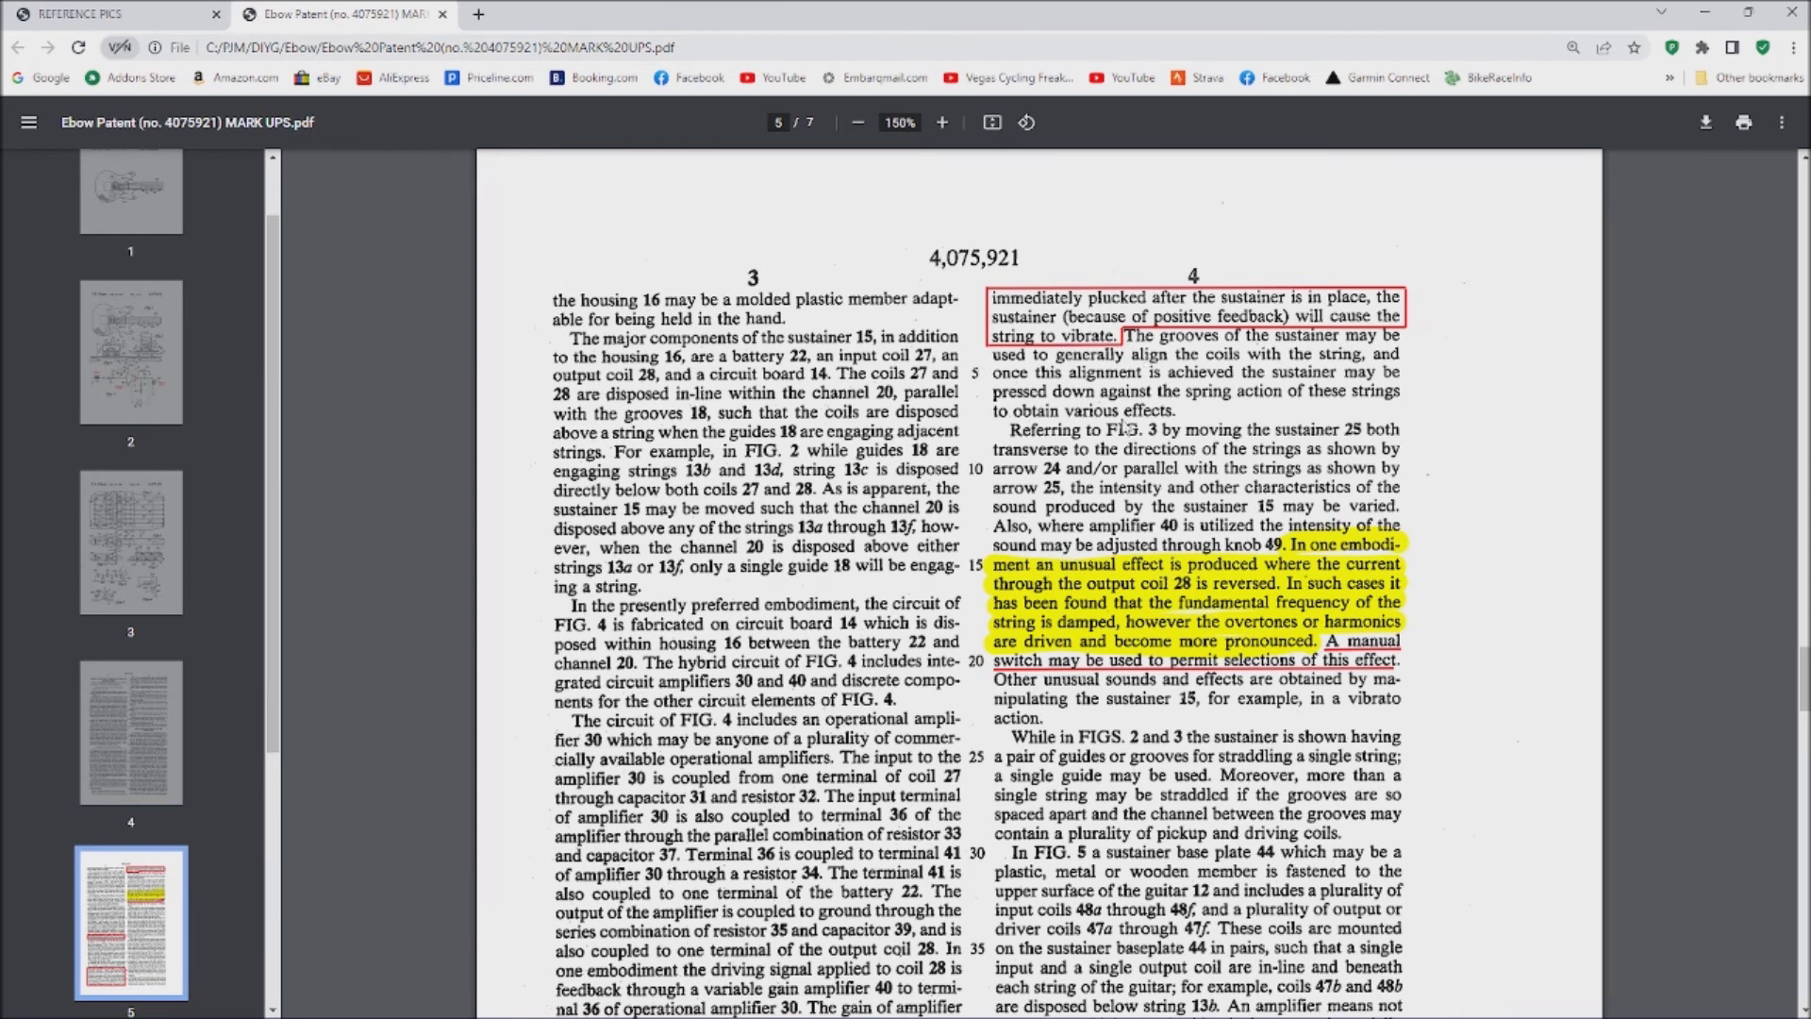
{"action": "scroll", "coordinate": [1127, 435], "scroll_direction": "down", "scroll_amount": 1}
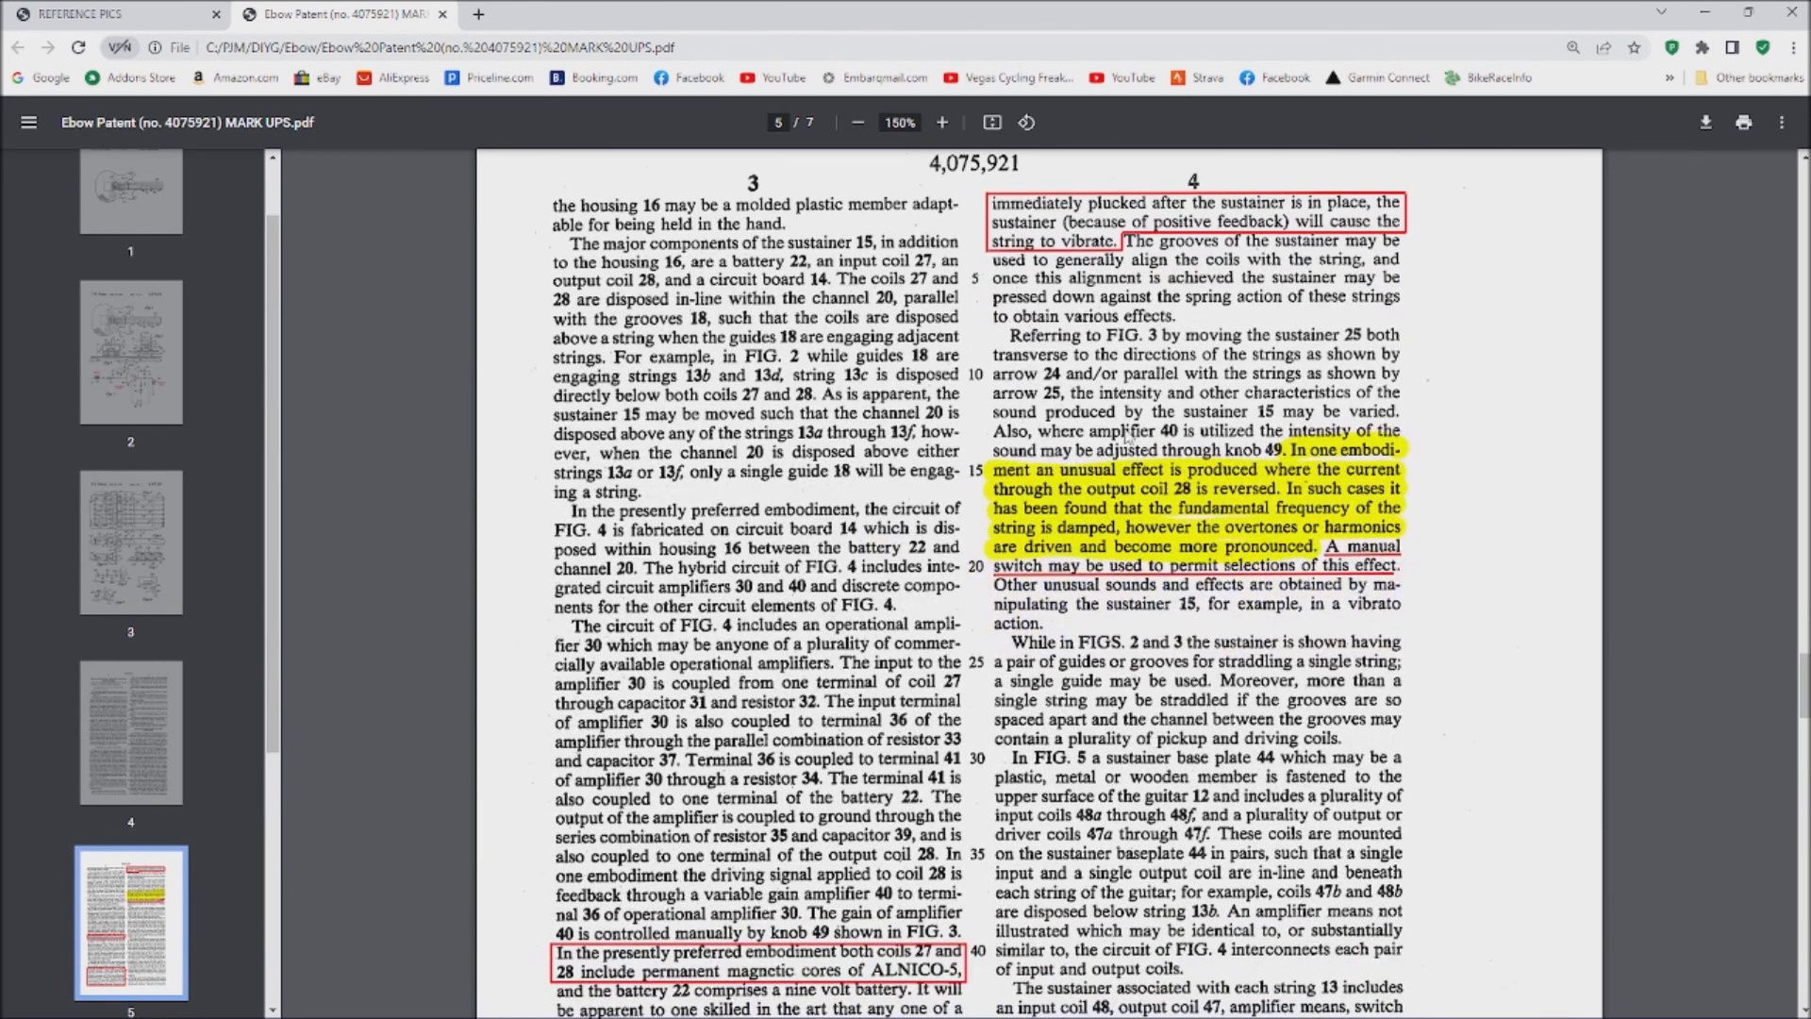
{"action": "scroll", "coordinate": [1129, 453], "scroll_direction": "down", "scroll_amount": 1}
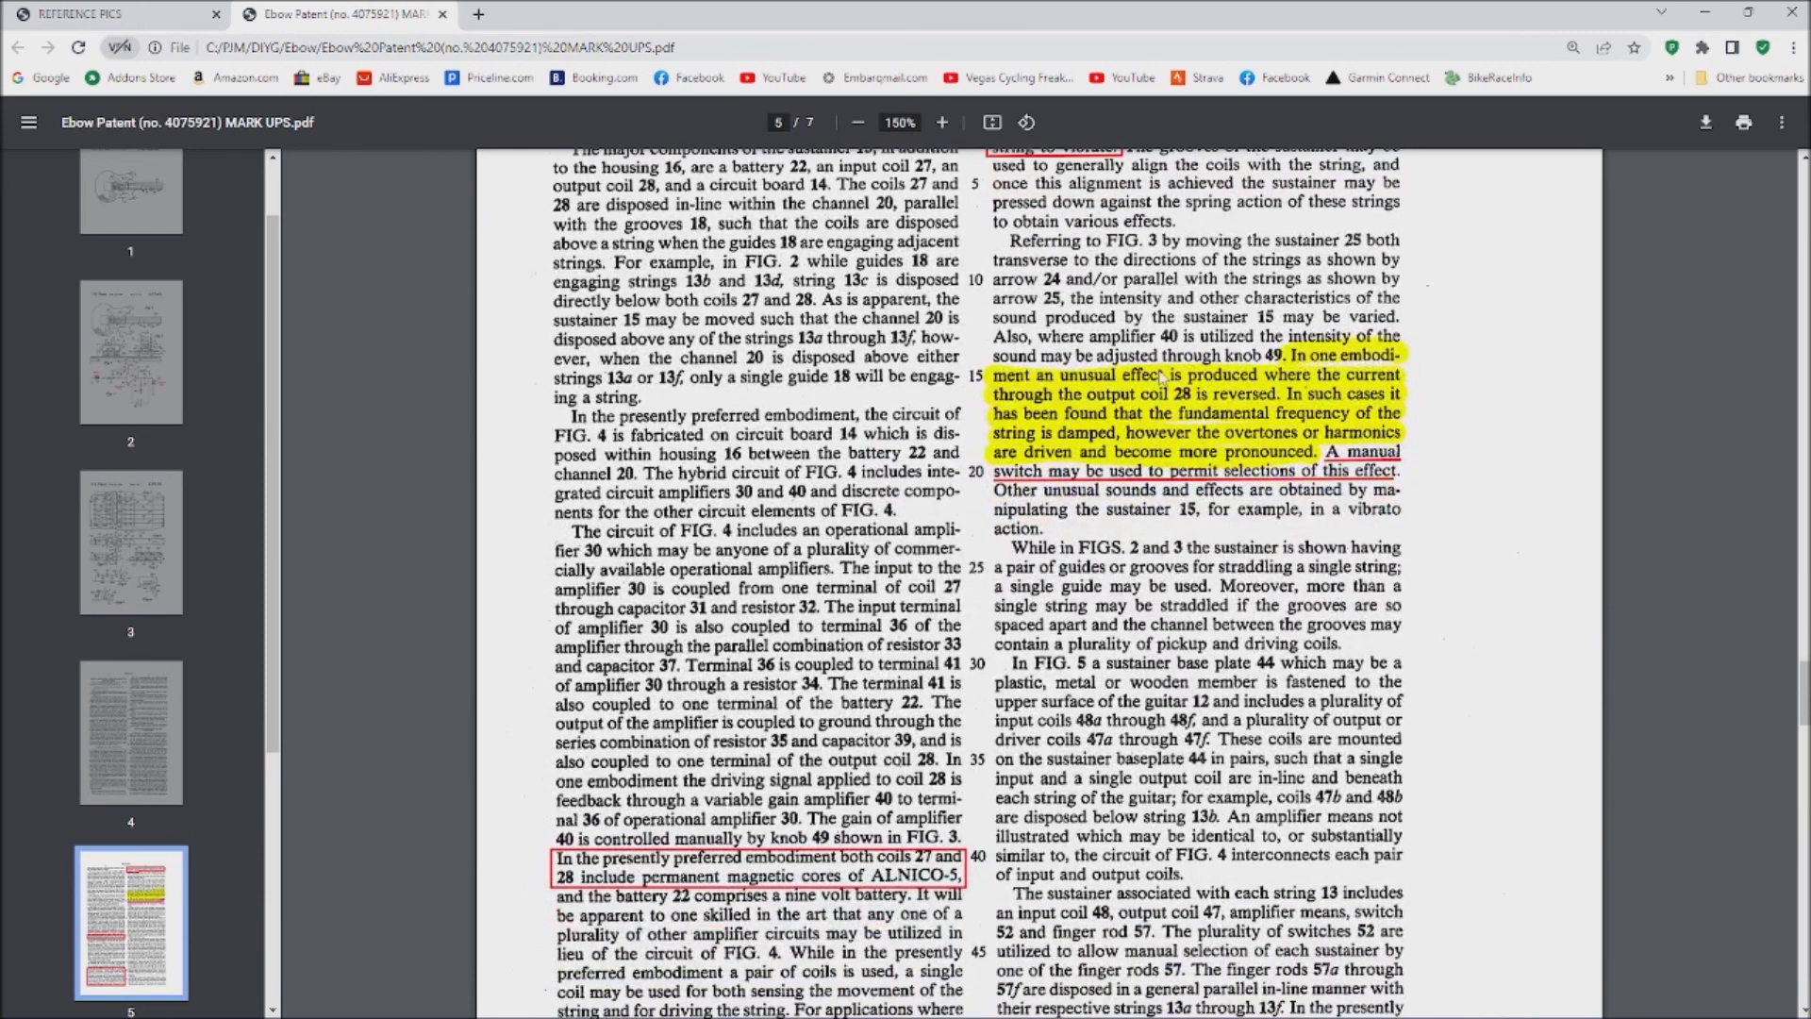